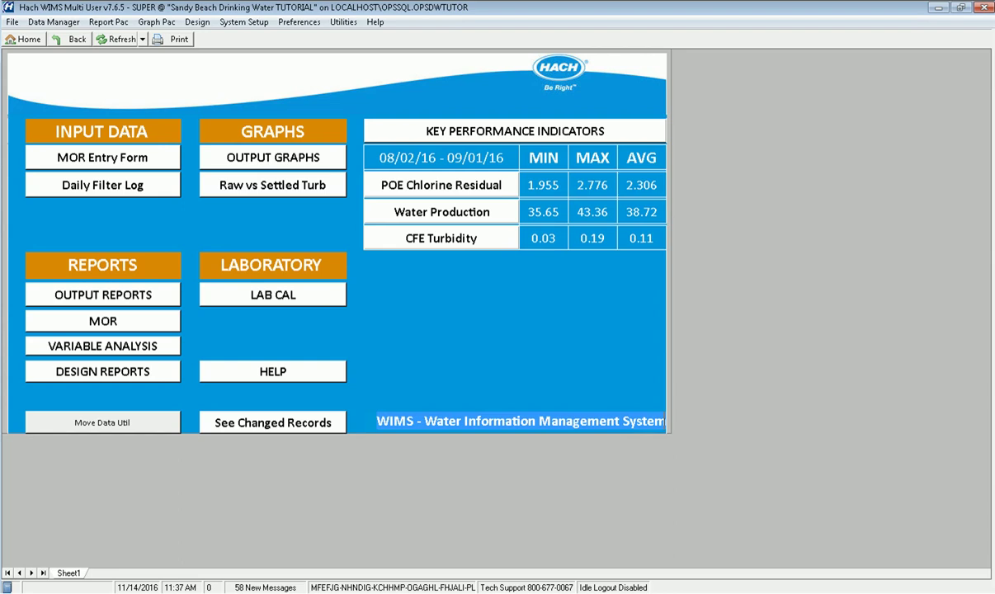
# - Open the Data Additional Info setup for table DATATBL_I via System Setup > System Tables
pyautogui.click(223, 22)
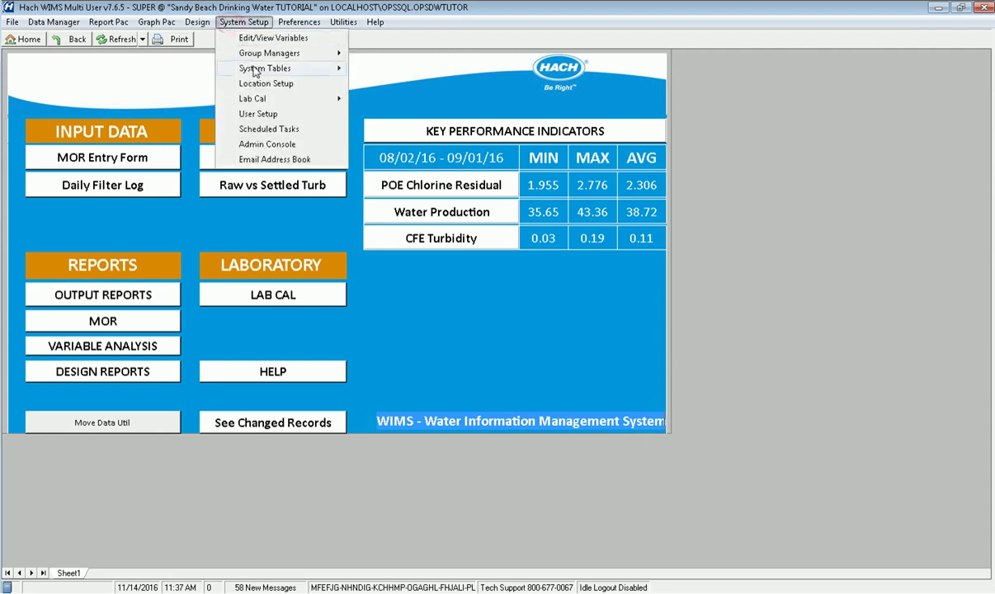
pyautogui.moveTo(255, 71)
pyautogui.moveTo(356, 69)
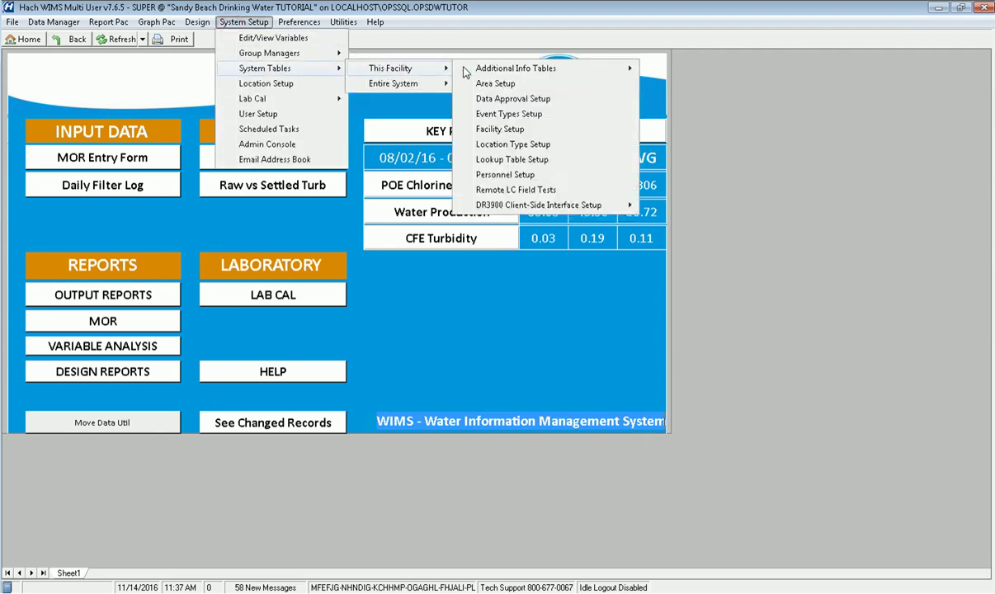
pyautogui.moveTo(500, 74)
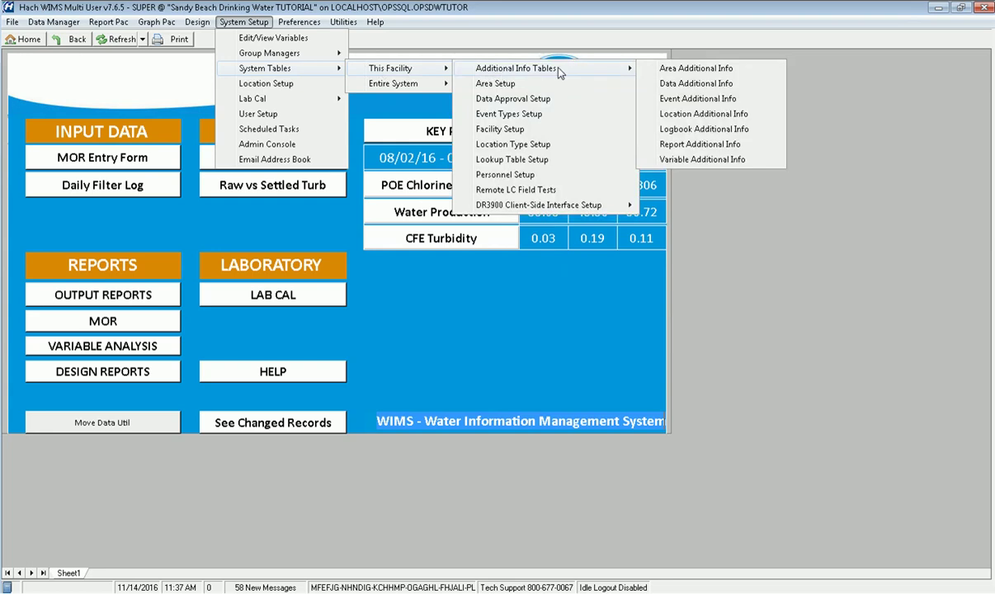
pyautogui.click(682, 84)
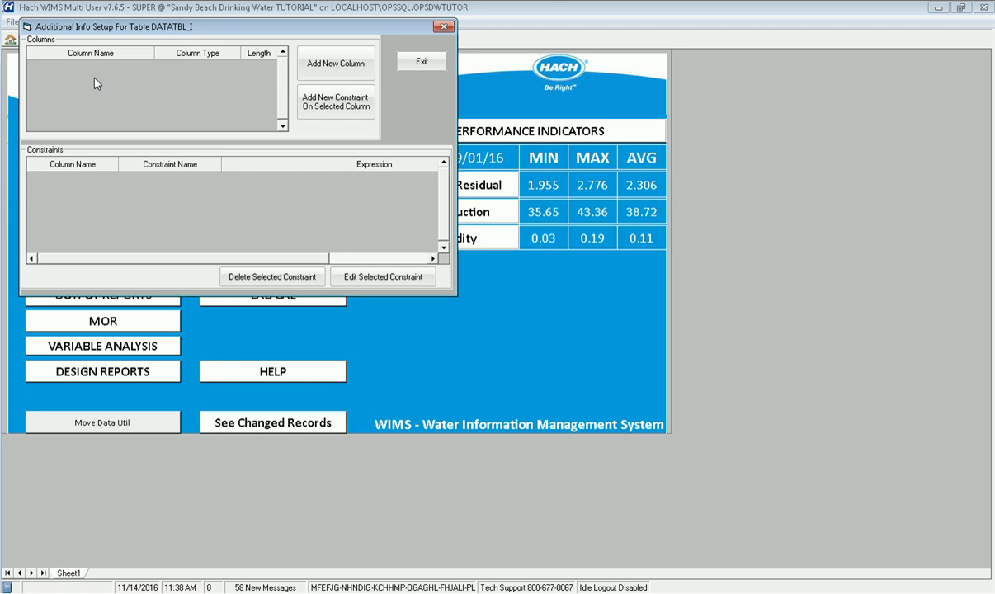
# - Create a new additional info column named SAMPLETIME with type DATETIME and confirm it
pyautogui.click(321, 74)
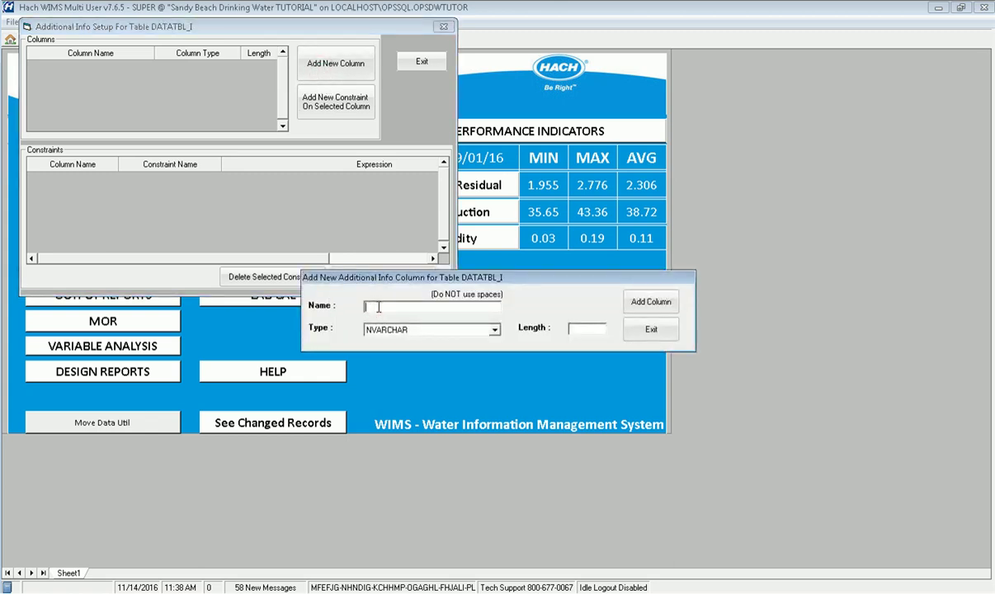
pyautogui.write('SaMPLETIME')
pyautogui.click(372, 329)
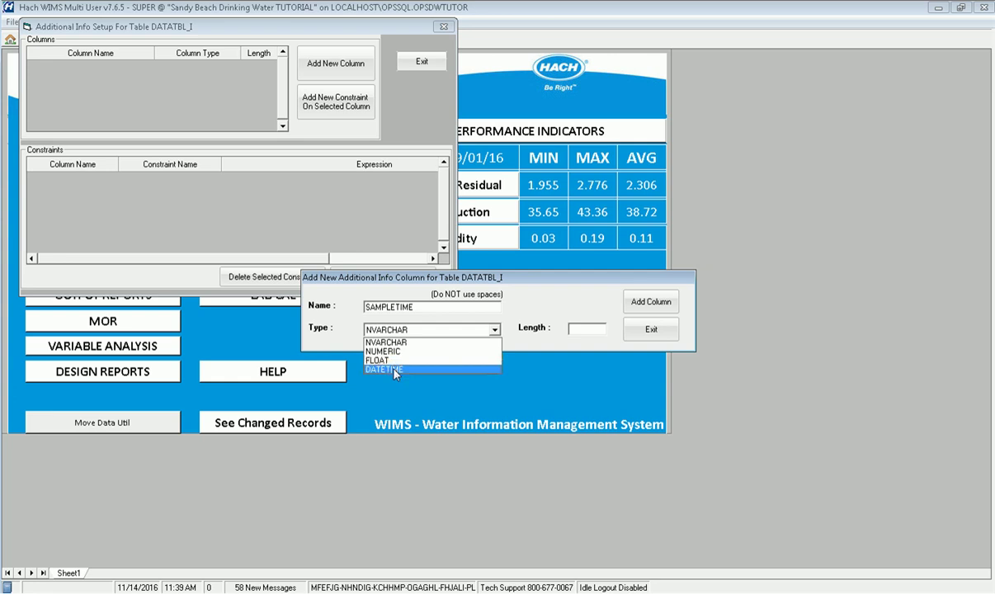
pyautogui.click(395, 369)
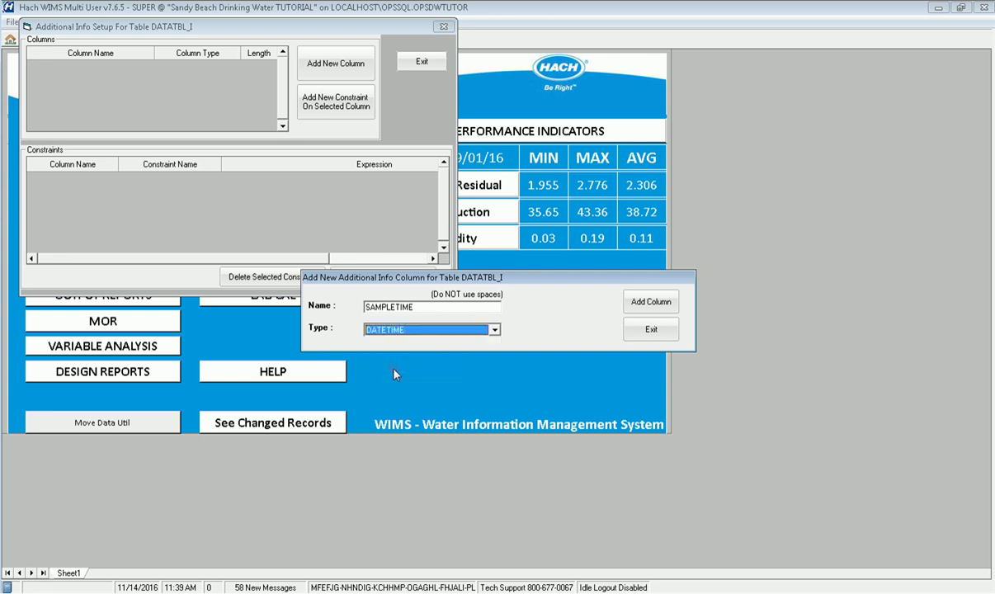
pyautogui.click(648, 302)
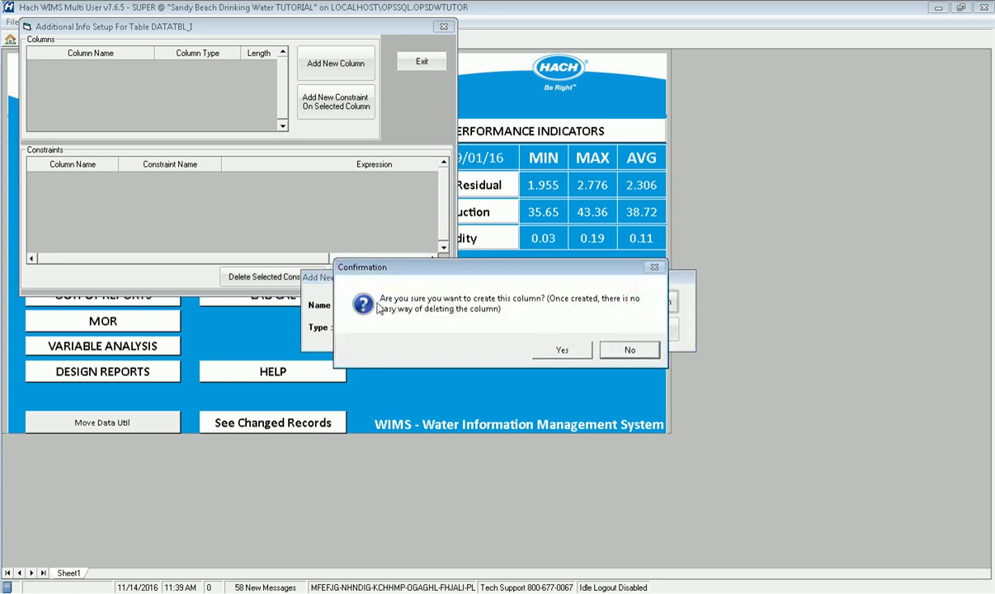
pyautogui.click(562, 351)
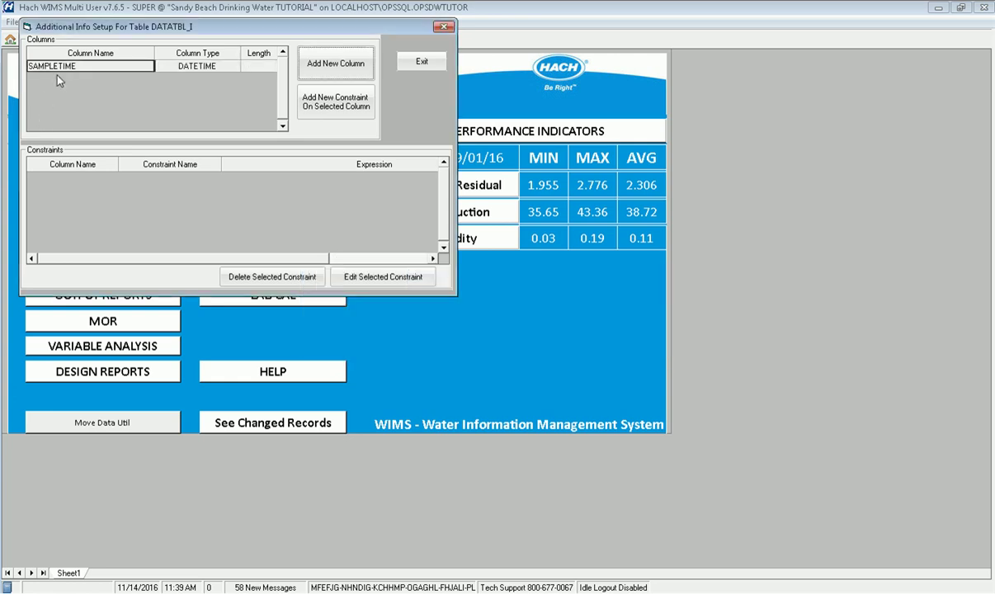
# - Add an NVARCHAR column SAMPLER with length 50, confirm it, and exit the setup
pyautogui.click(336, 66)
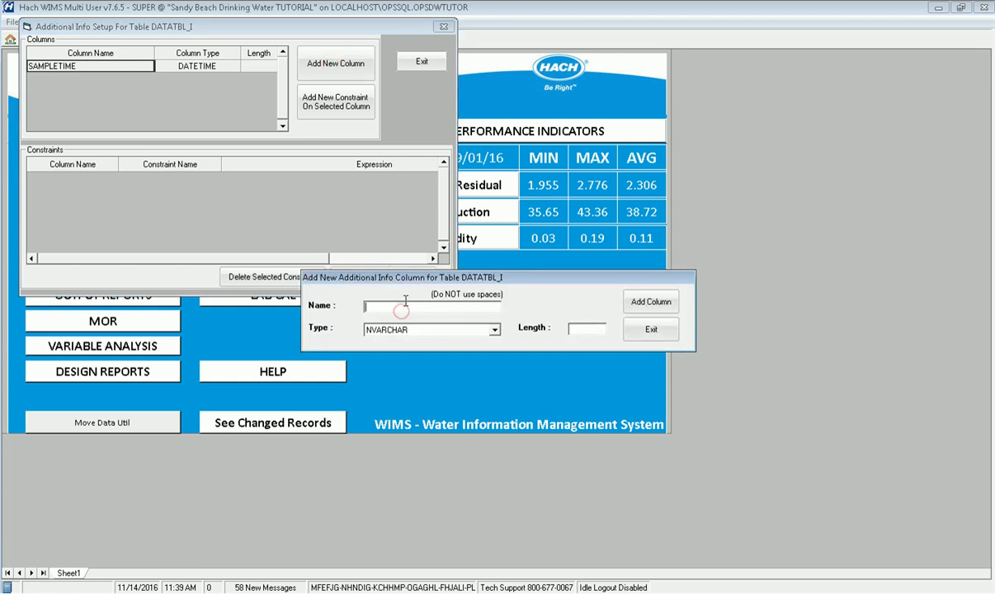
pyautogui.write('SAMPLER')
pyautogui.press('Tab')
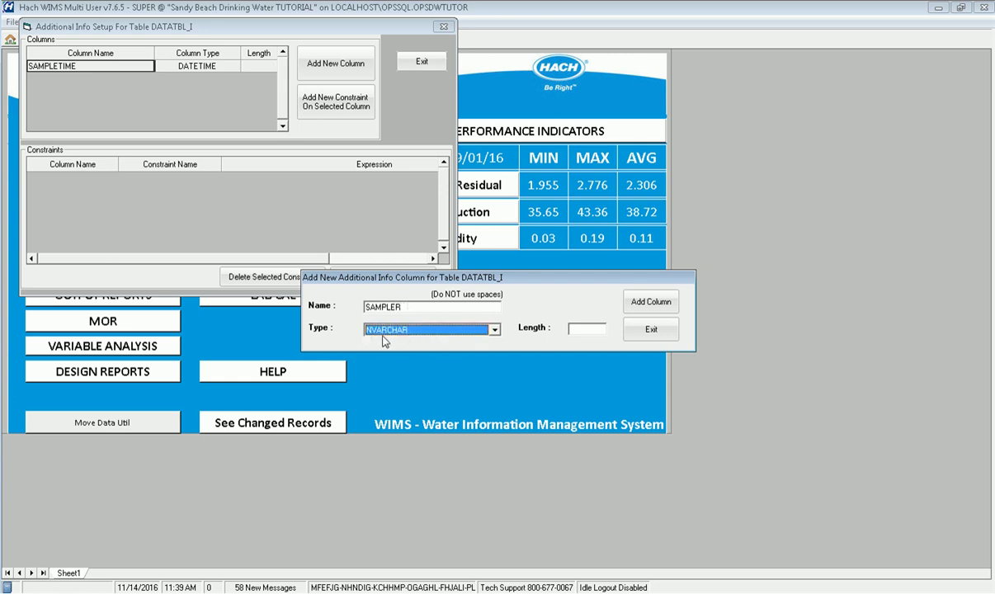
pyautogui.click(585, 327)
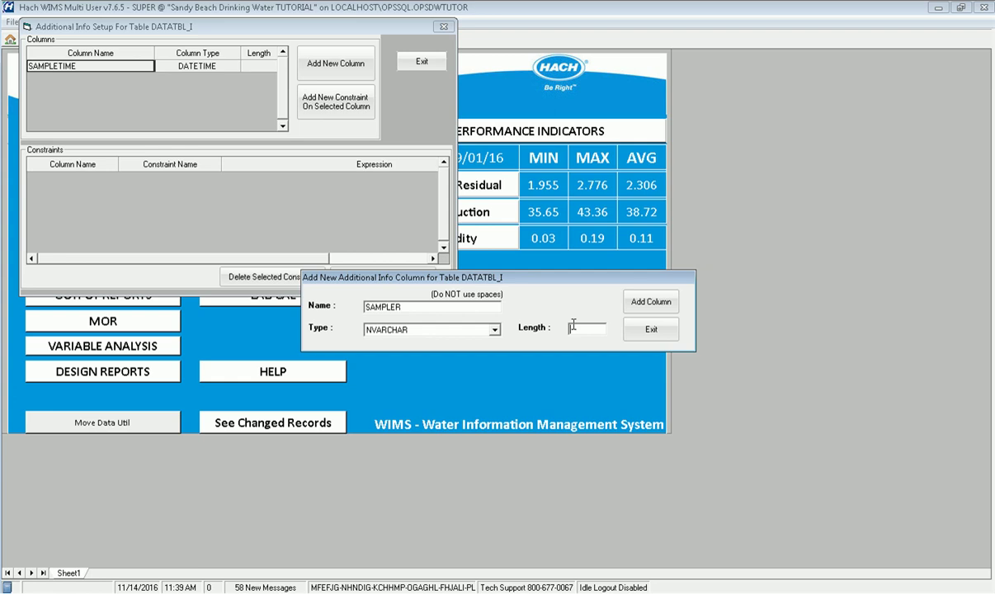
pyautogui.write('50')
pyautogui.click(642, 304)
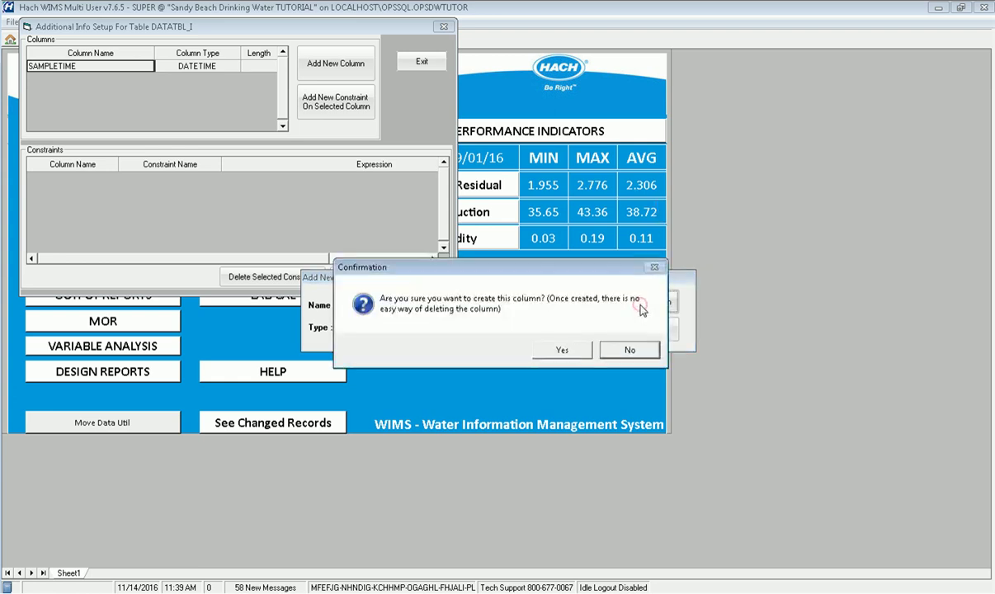
pyautogui.click(562, 351)
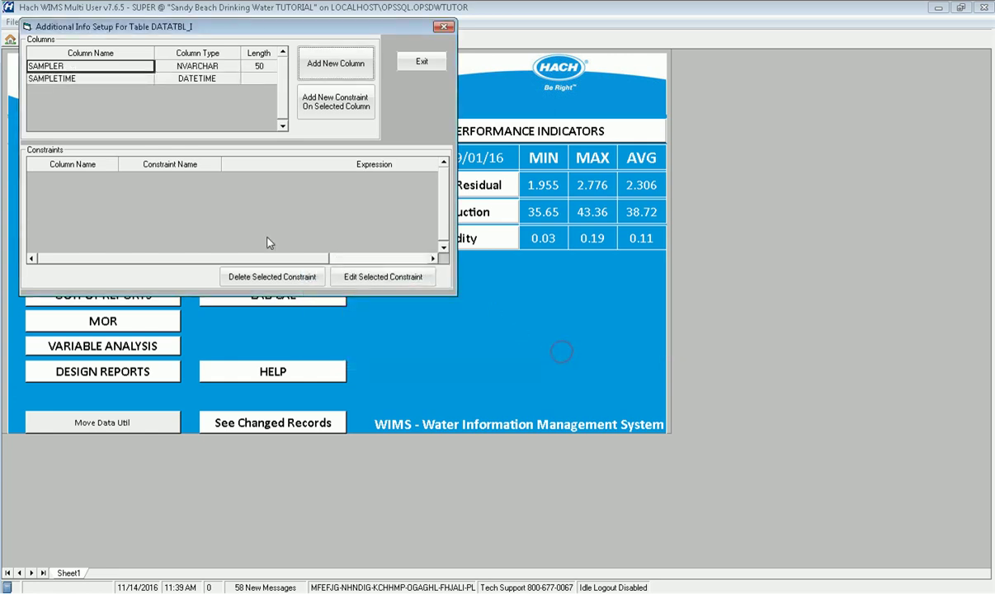
pyautogui.click(422, 66)
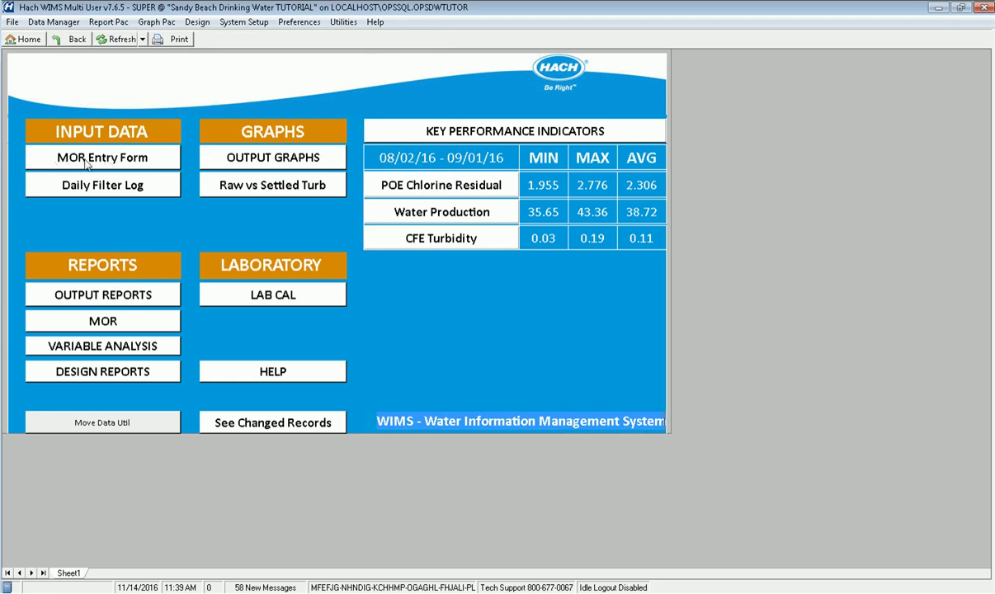
# - Open the MOR Entry Form and show the November 9 Commonwealth cell's additional info in a window
pyautogui.click(86, 162)
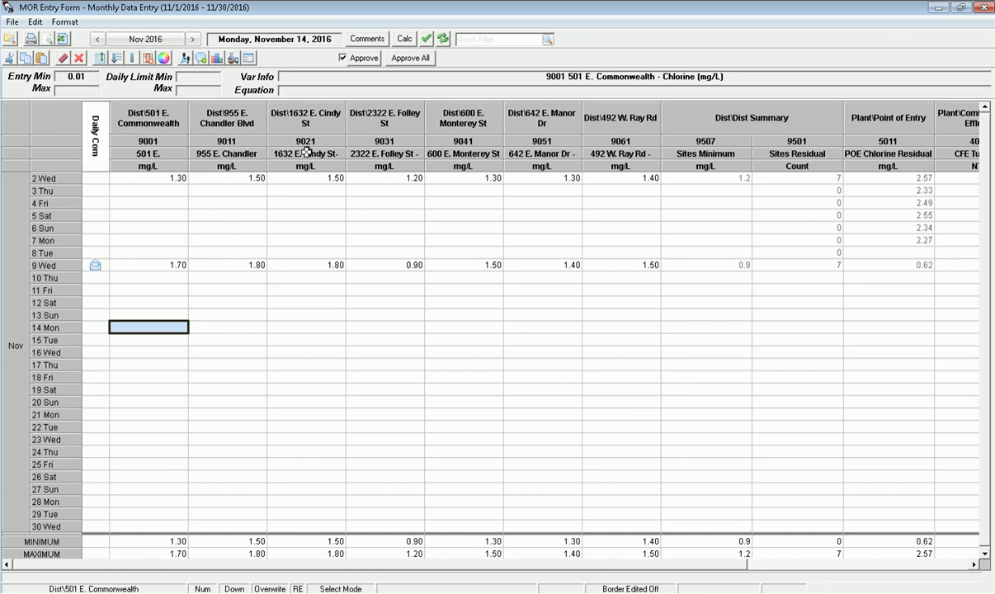
pyautogui.click(150, 264)
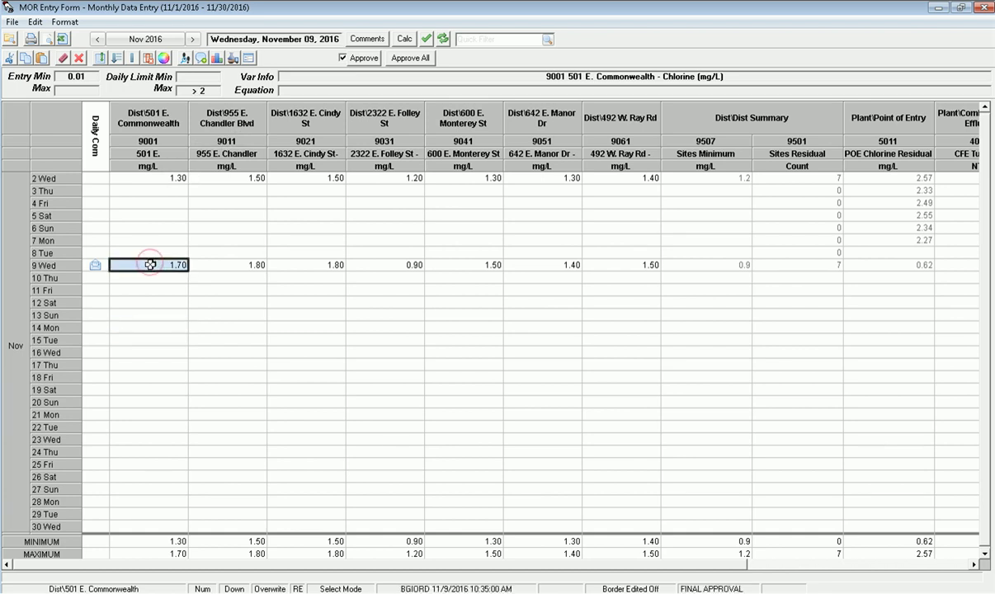
pyautogui.rightClick(150, 264)
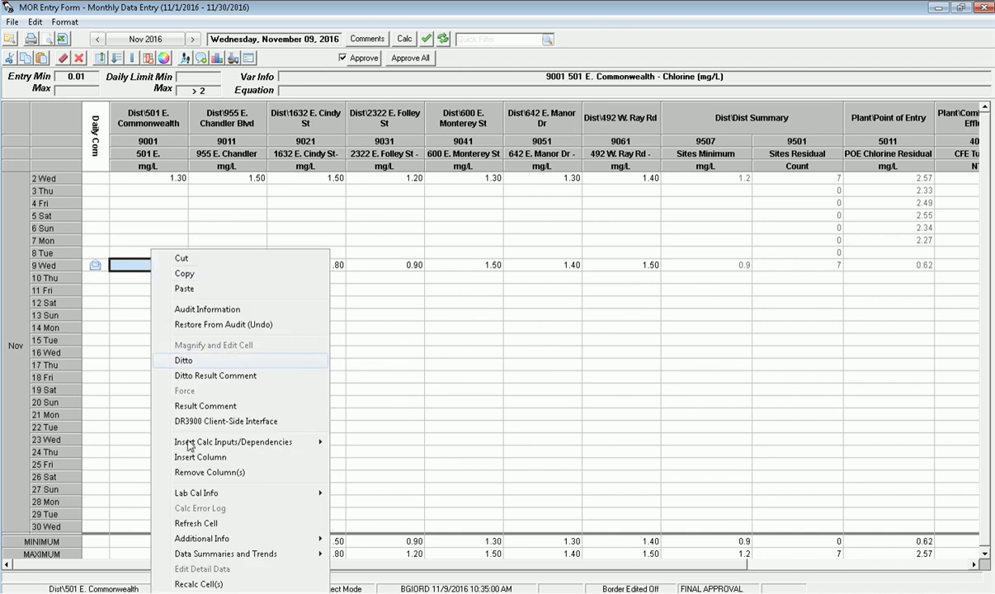
pyautogui.moveTo(206, 546)
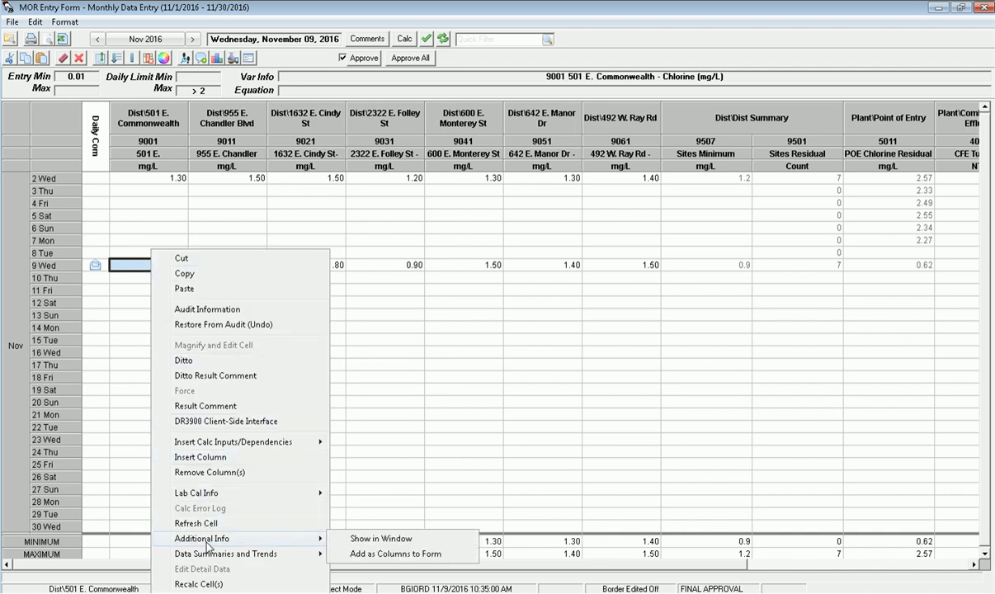
pyautogui.click(371, 541)
pyautogui.moveTo(298, 85); pyautogui.dragTo(649, 326)
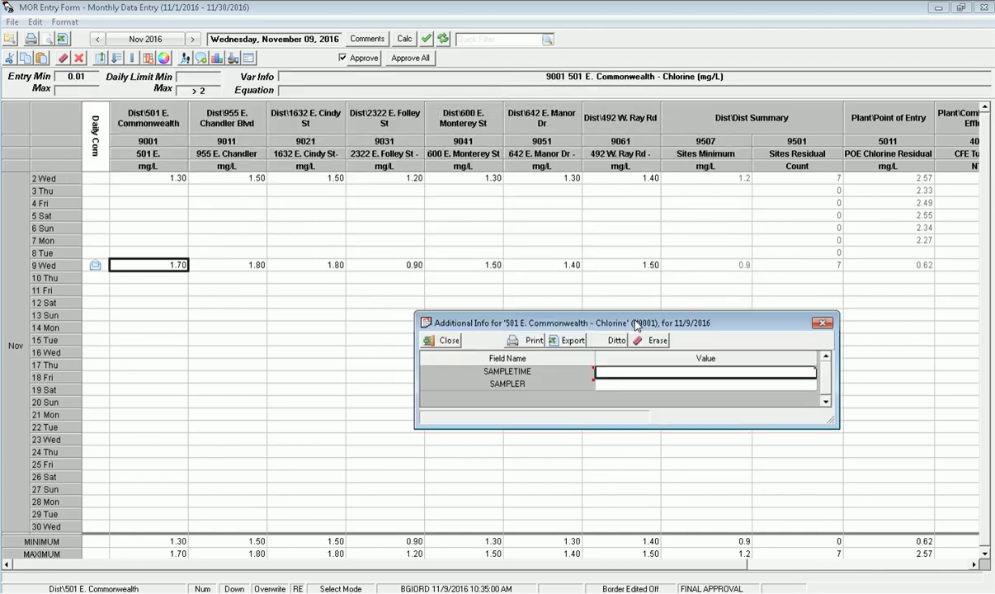
# - Set SAMPLETIME to 11/9/2016 11:40:25 AM and enter the sampler's name in SAMPLER
pyautogui.click(613, 373)
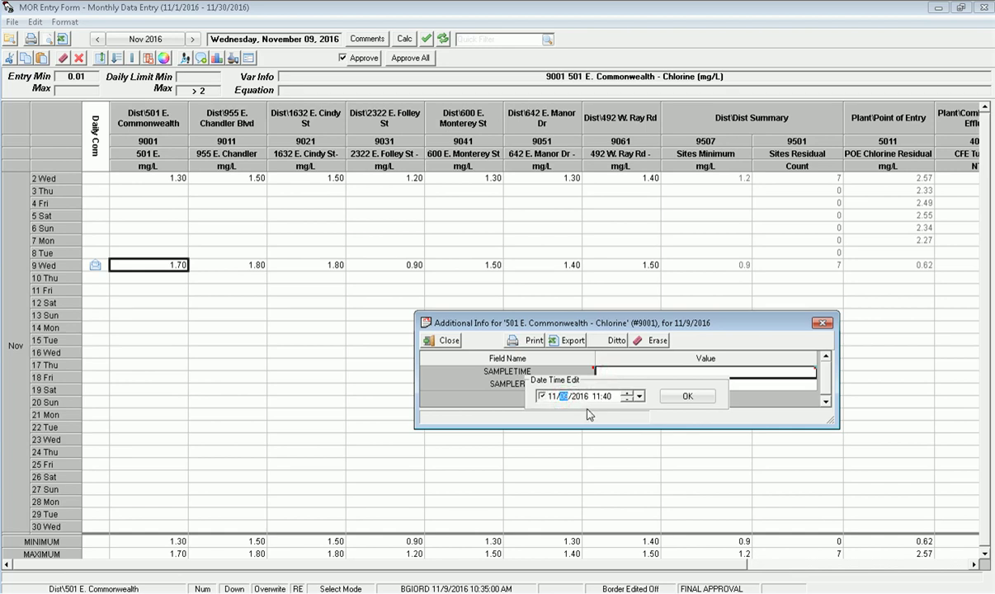
pyautogui.write('9')
pyautogui.click(597, 397)
pyautogui.click(679, 401)
pyautogui.click(679, 385)
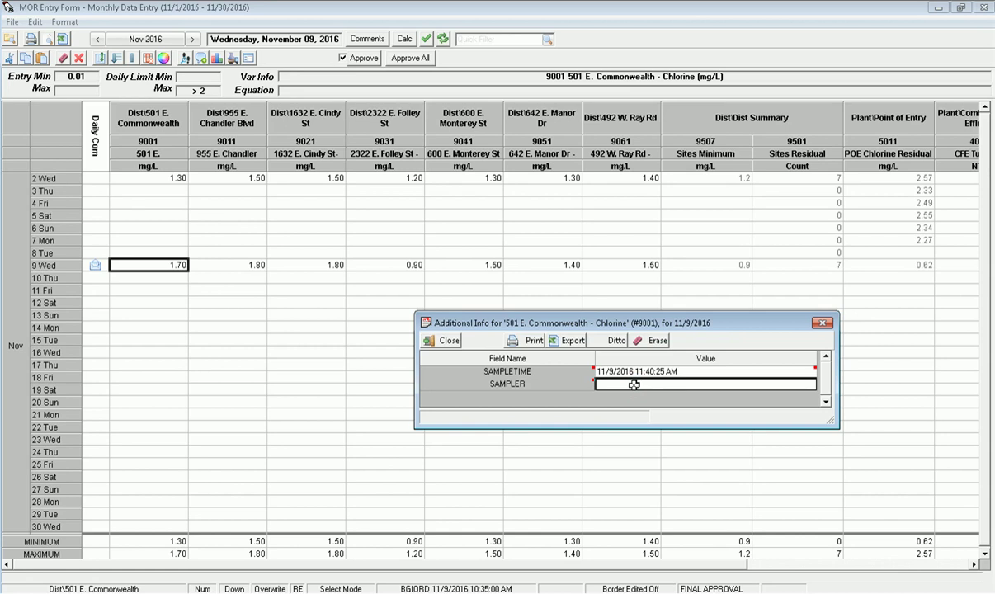
pyautogui.write('Scott Dorn')
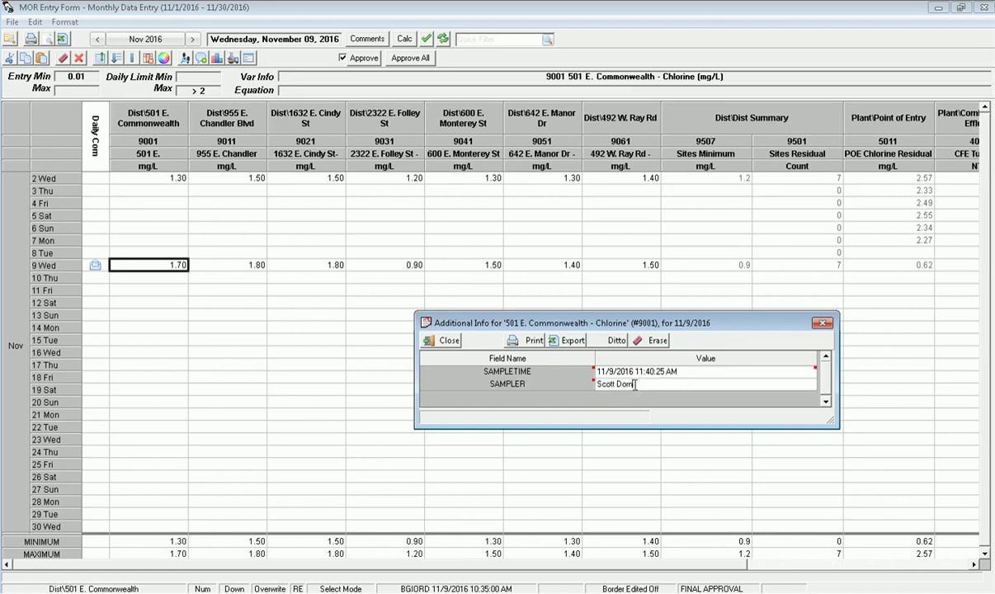
pyautogui.write('er')
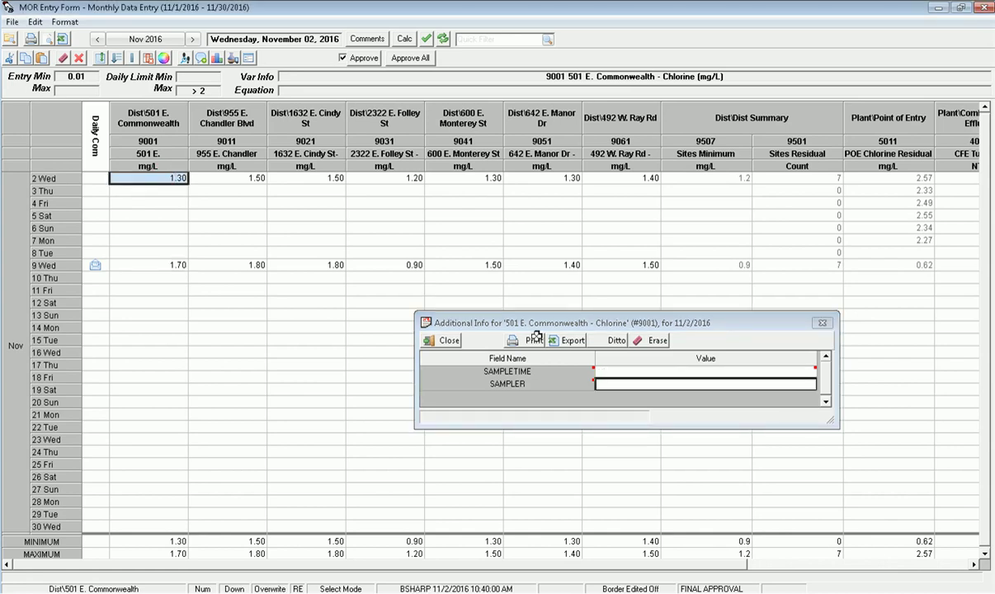
# - Set the November 2 SAMPLETIME to 11/2/2016 8:40:49 AM in the date time picker
pyautogui.click(636, 371)
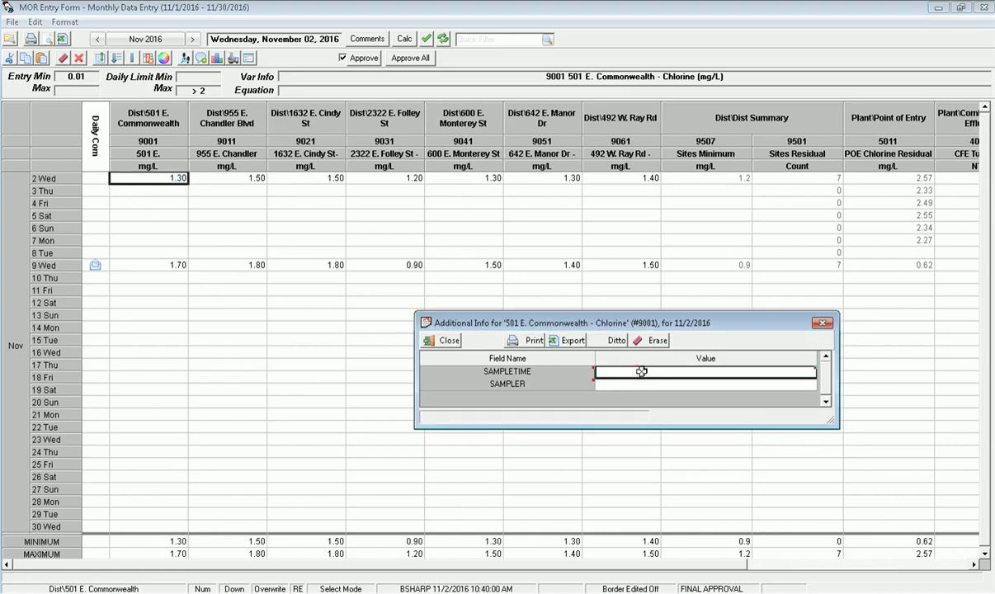
pyautogui.click(642, 372)
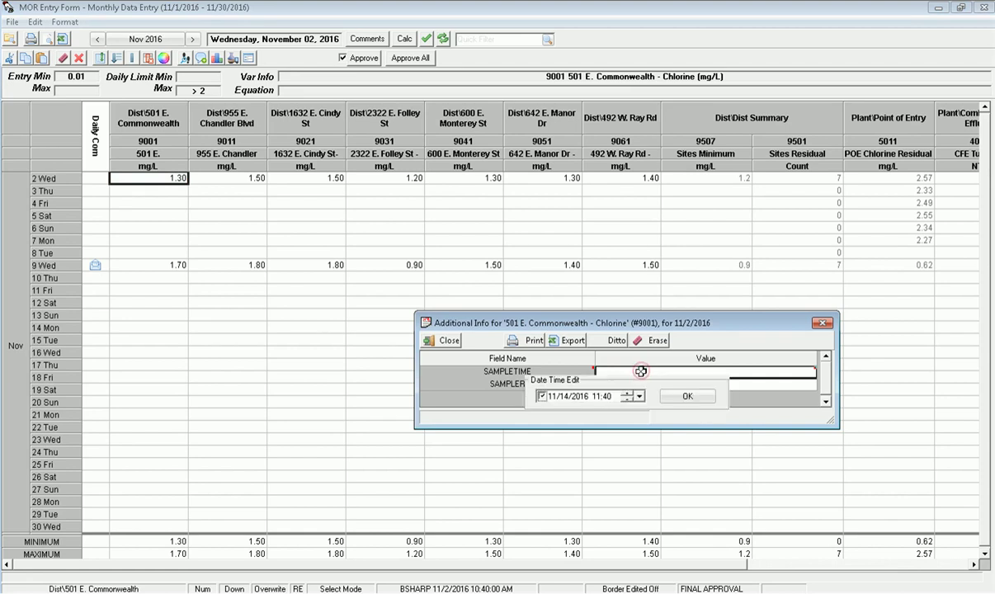
pyautogui.click(566, 396)
pyautogui.click(597, 397)
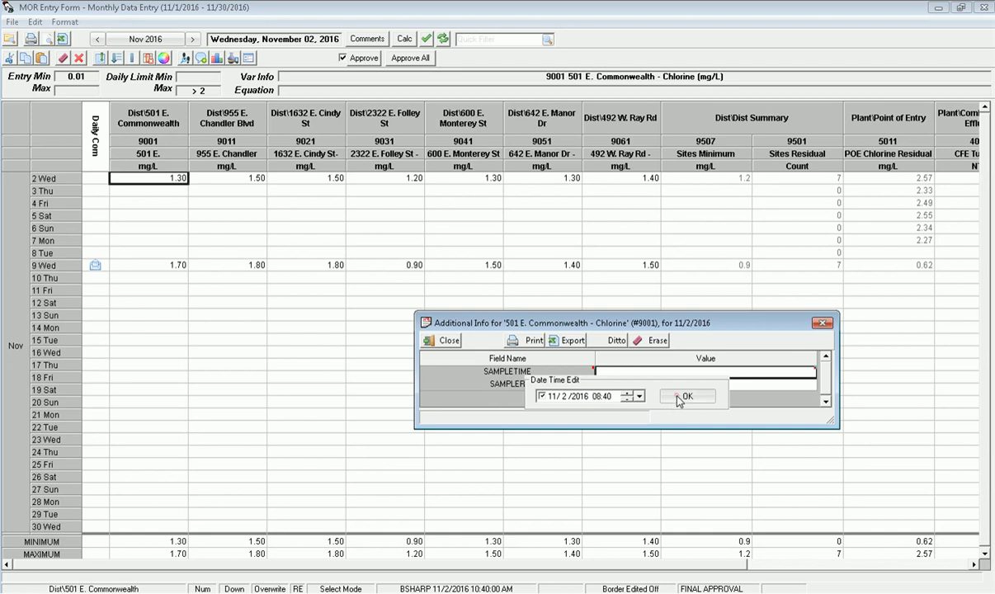
pyautogui.click(679, 396)
# - Enter the November 2 sampler's name, then switch back to the November 9 value
pyautogui.click(636, 384)
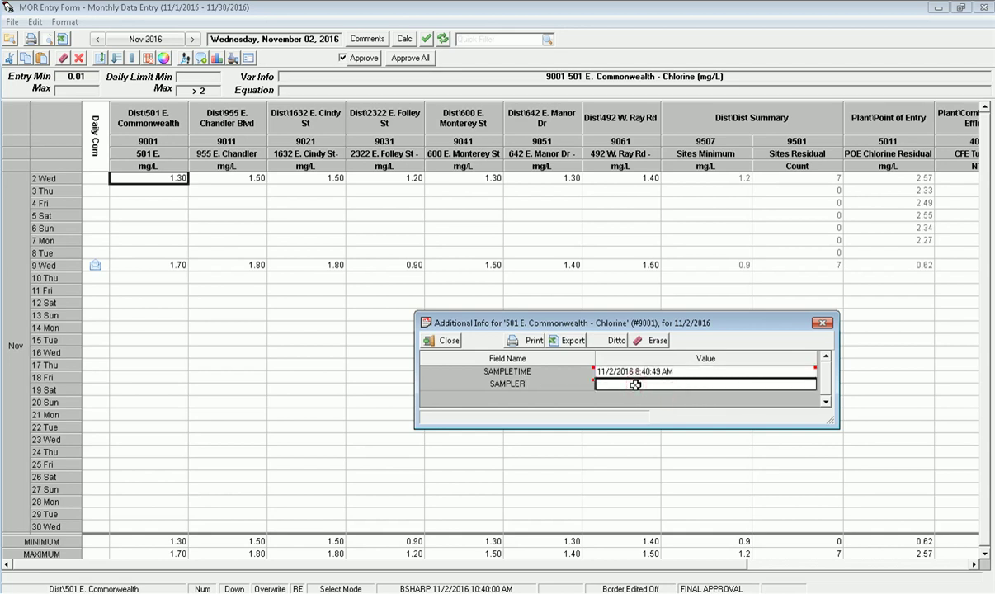
pyautogui.write('Jab')
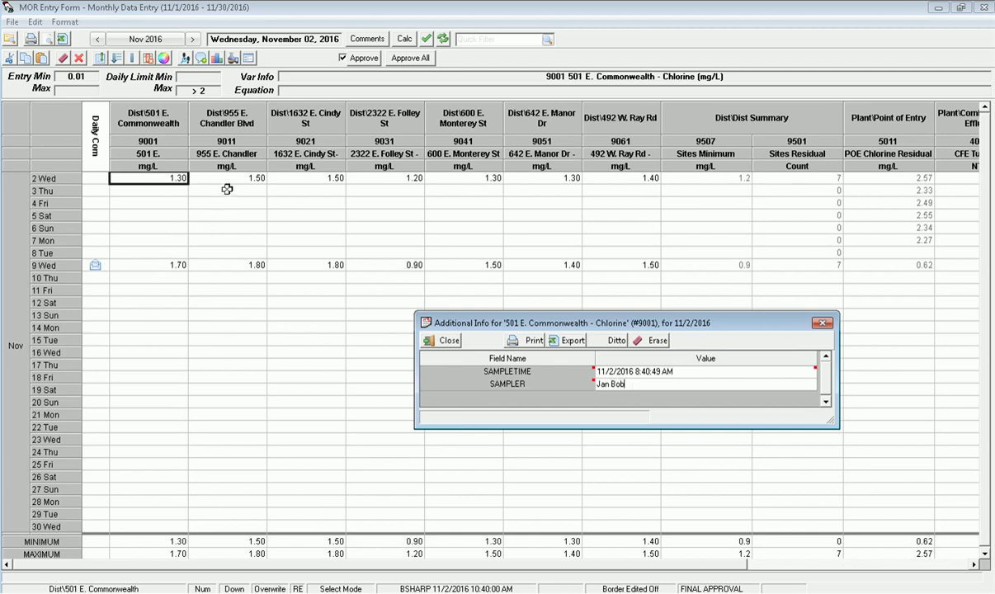
pyautogui.click(162, 264)
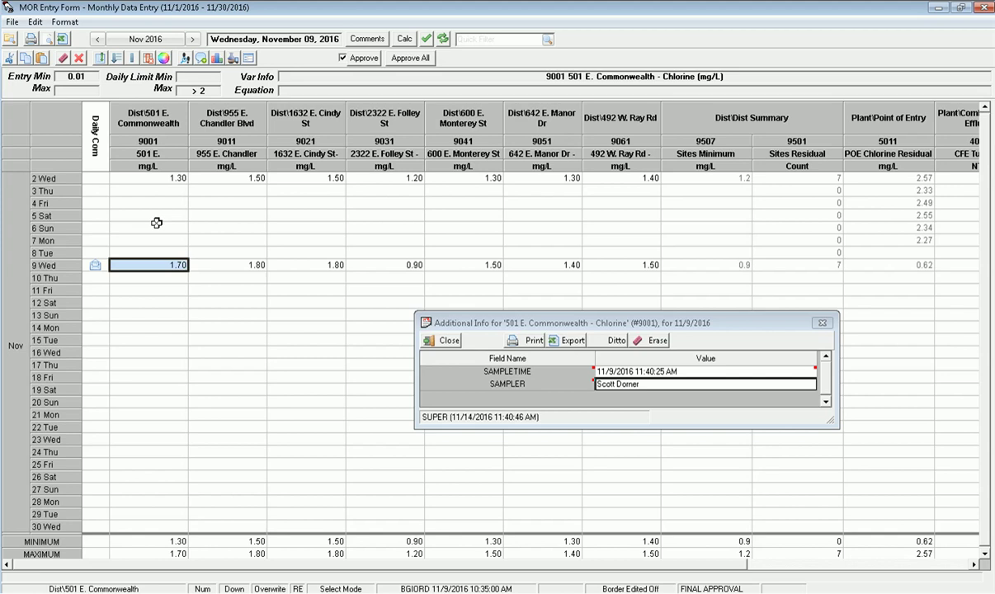
# - Review the November 2 and 9 entries, then close the Additional Info window
pyautogui.click(151, 182)
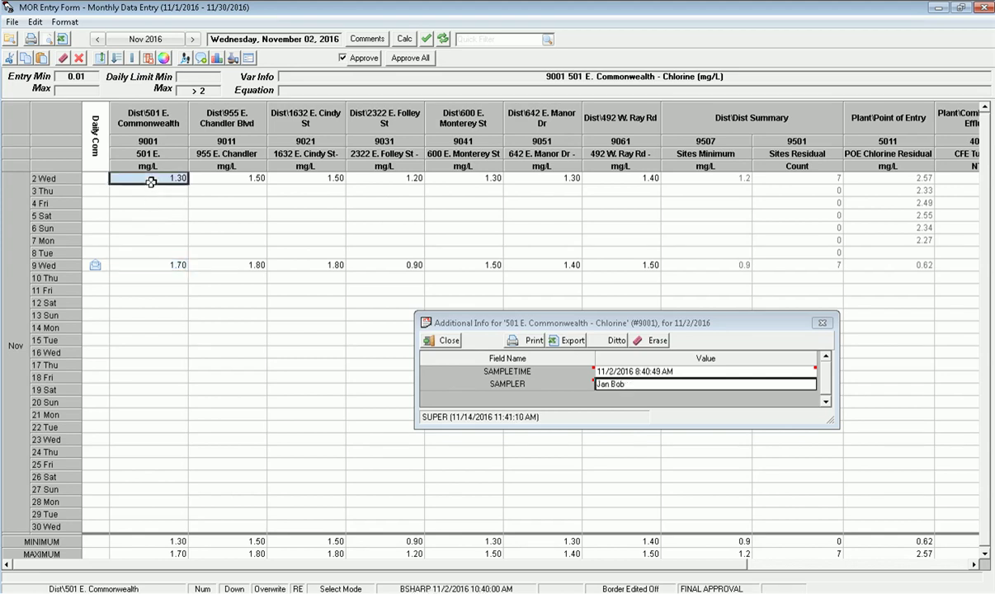
pyautogui.click(173, 264)
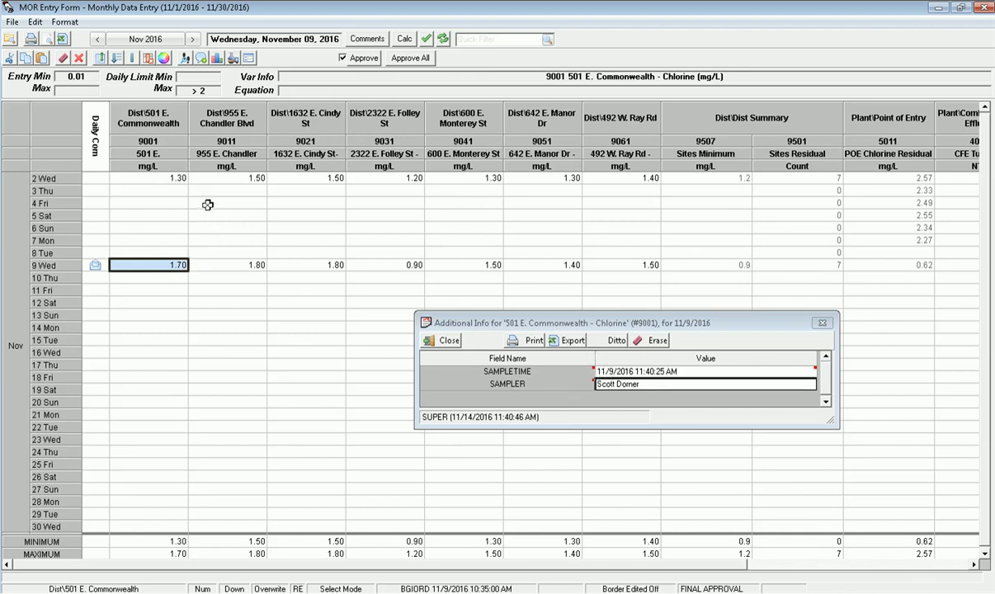
pyautogui.click(449, 342)
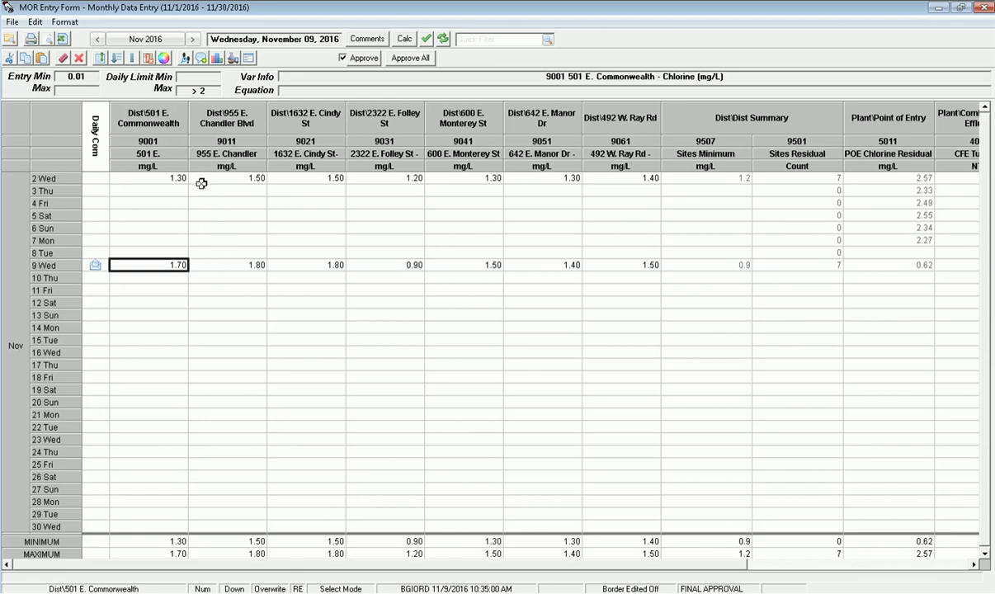
# - Add SAMPLER and SAMPLETIME as form columns through Additional Info > Add as Columns to Form
pyautogui.click(152, 241)
pyautogui.rightClick(153, 241)
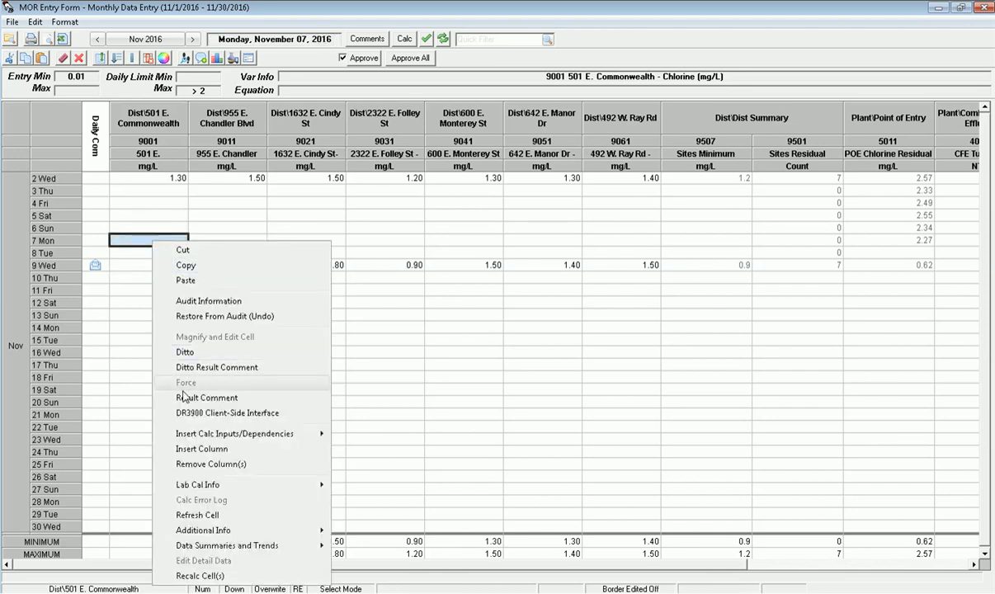
pyautogui.moveTo(235, 530)
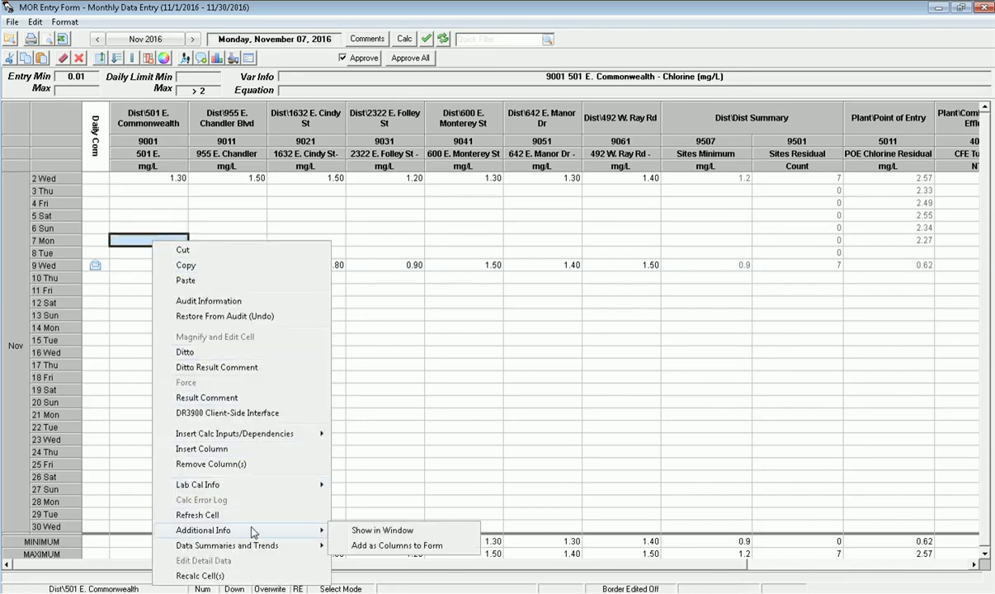
pyautogui.click(358, 546)
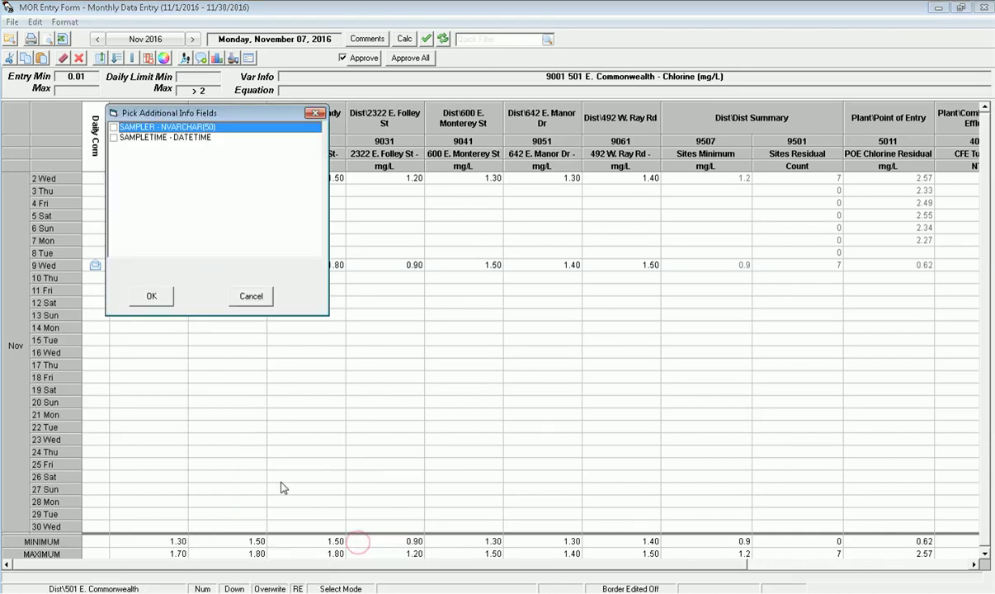
pyautogui.click(114, 127)
pyautogui.click(114, 138)
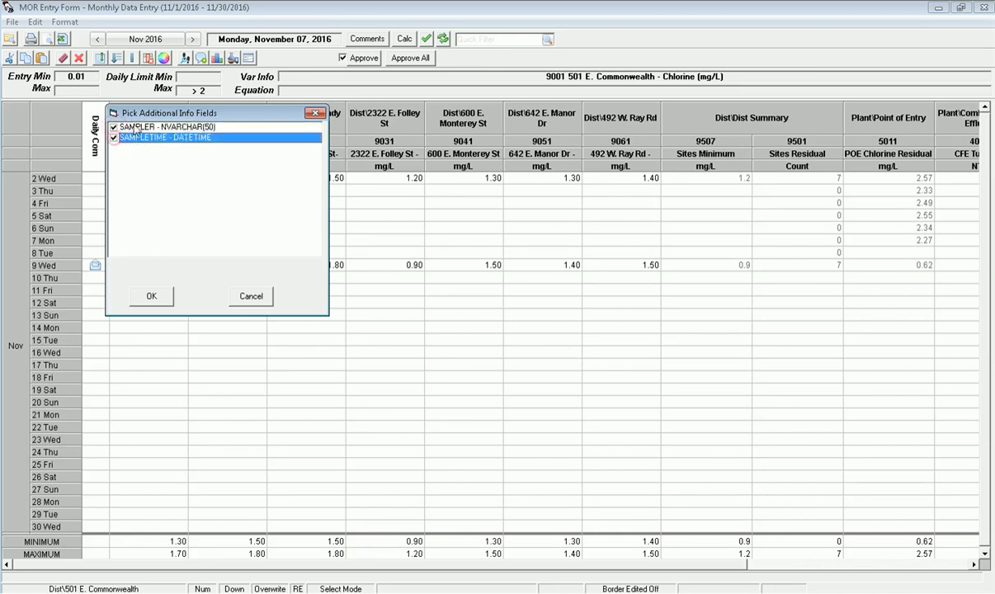
pyautogui.moveTo(178, 122); pyautogui.dragTo(312, 163)
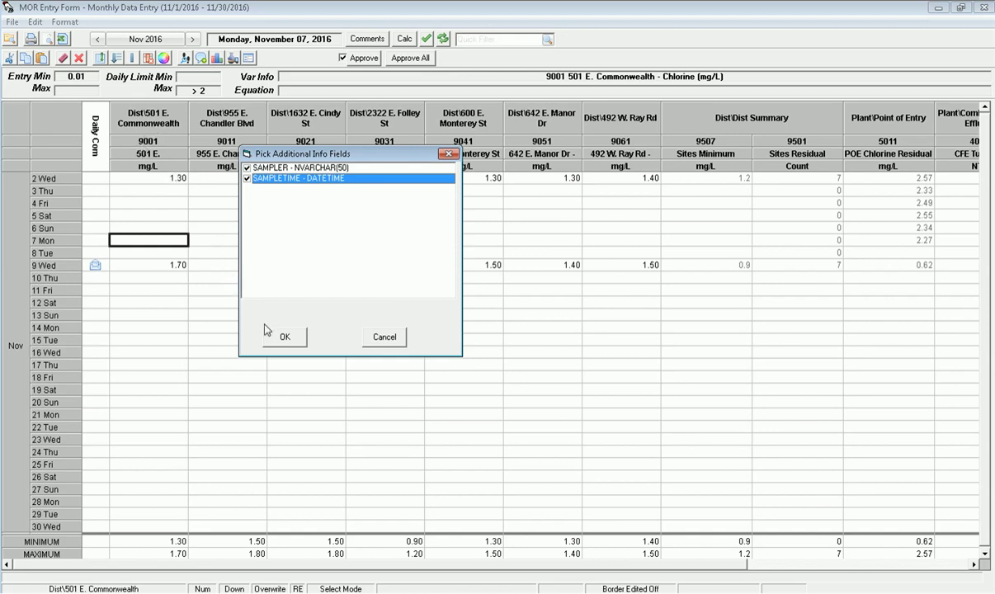
pyautogui.click(286, 339)
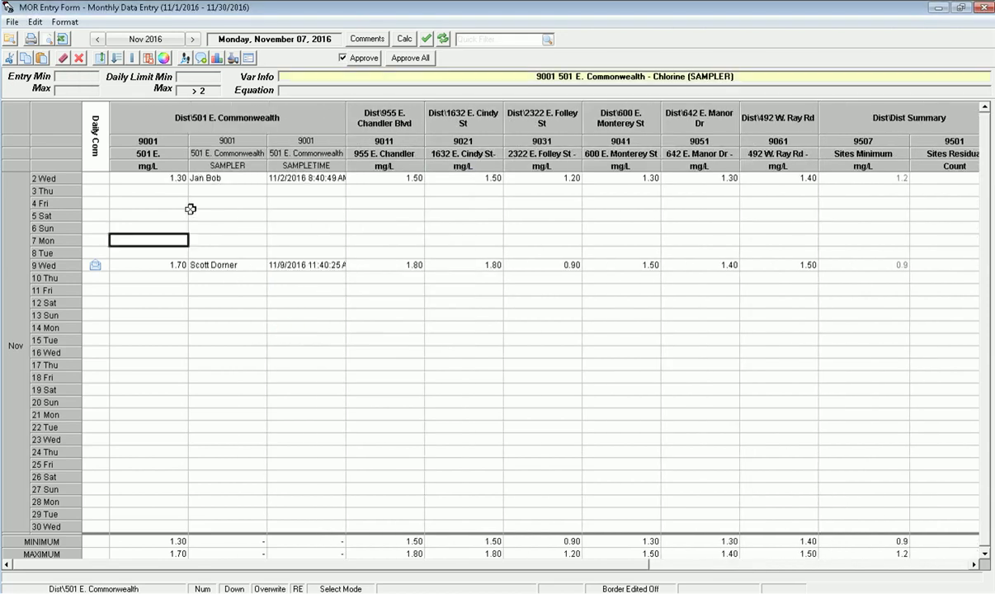
# - Retype the sampler's name in the November 2 SAMPLER cell
pyautogui.click(224, 180)
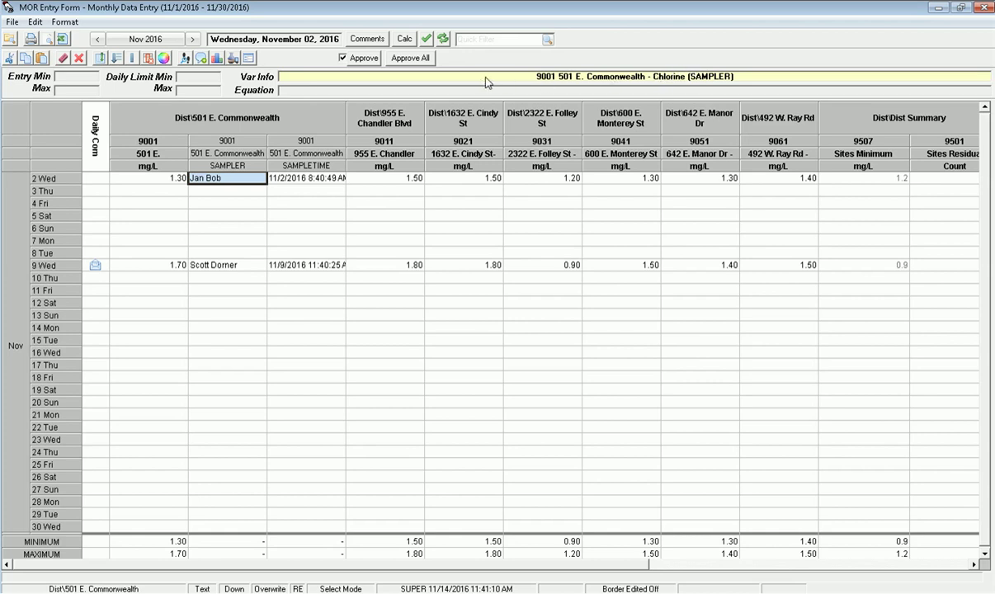
pyautogui.click(227, 181)
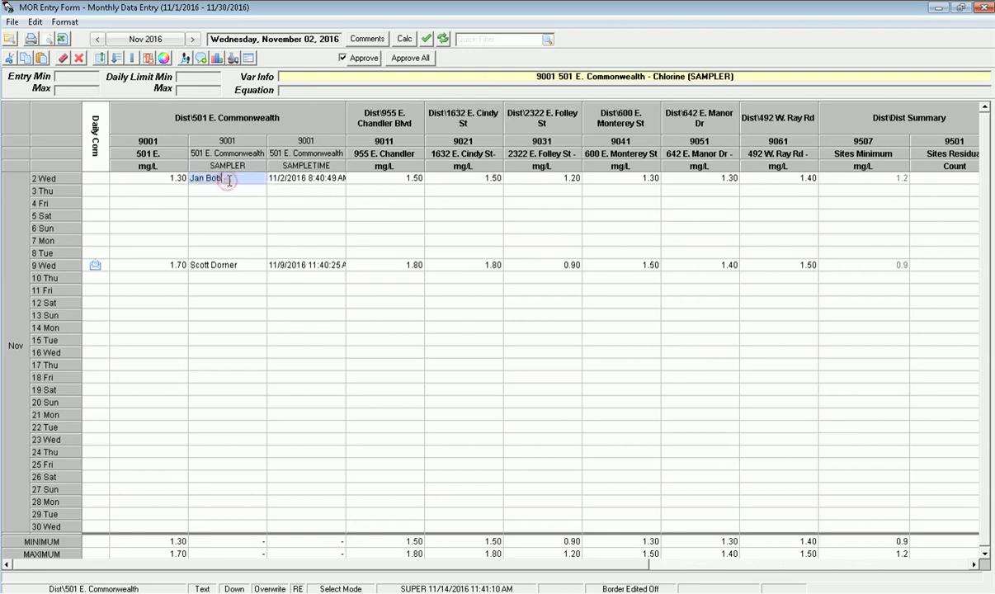
pyautogui.write('Jim')
pyautogui.click(185, 192)
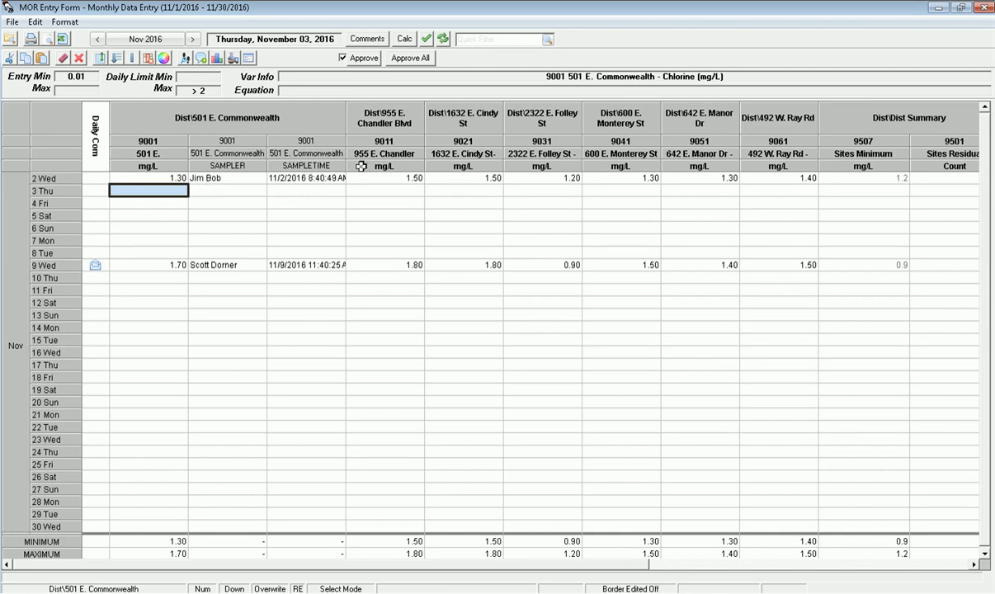
# - Widen the SAMPLETIME column to show full timestamps like 11/9/2016 11:40:25 AM
pyautogui.click(350, 114)
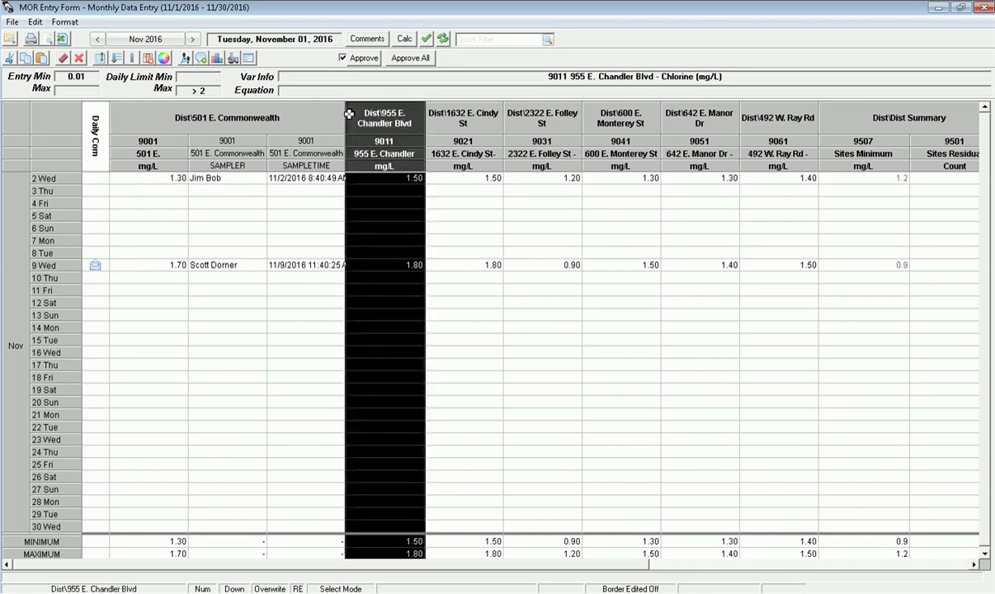
pyautogui.moveTo(347, 114); pyautogui.dragTo(368, 111)
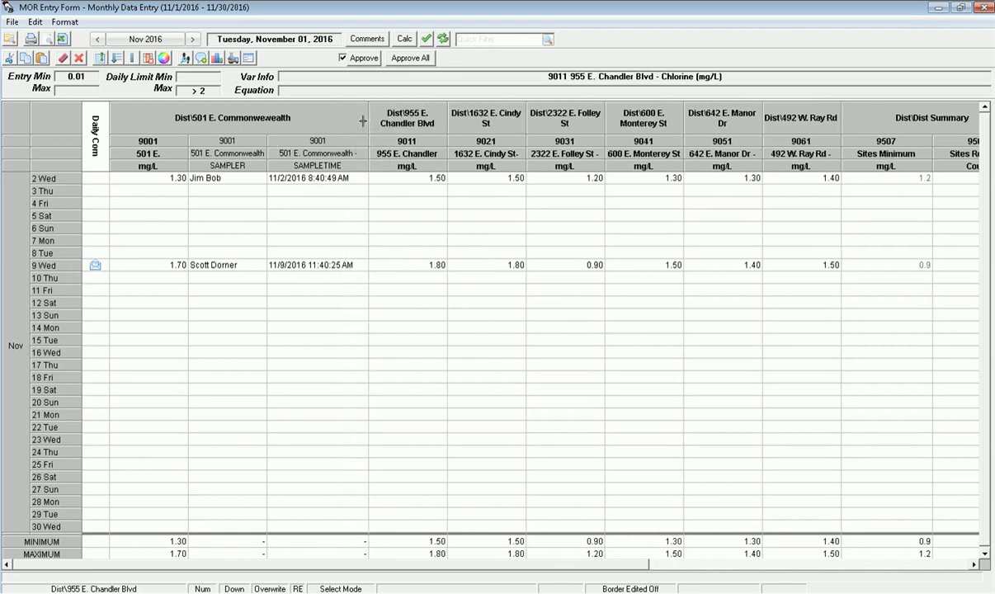
pyautogui.click(300, 180)
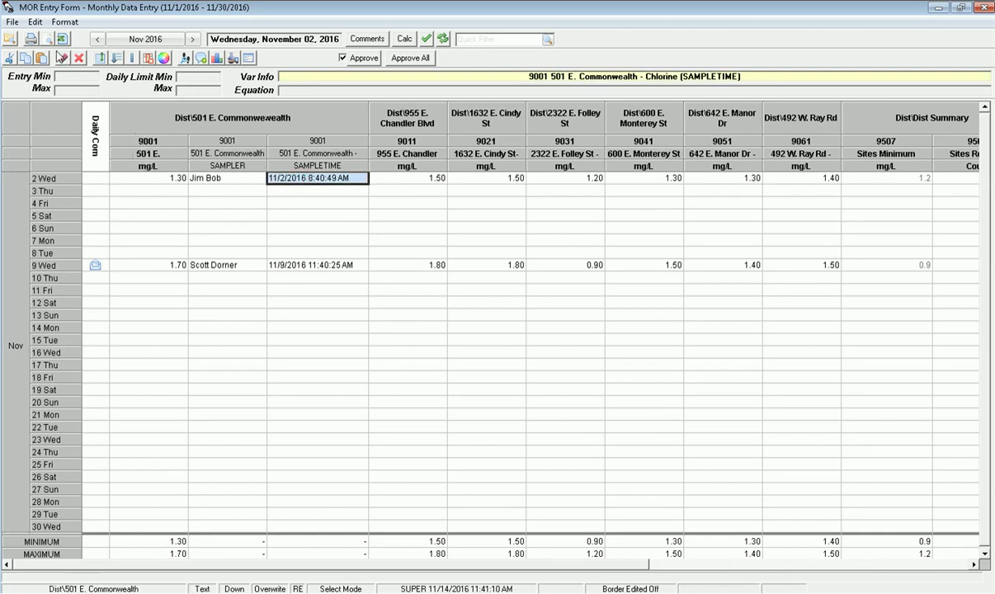
pyautogui.click(13, 22)
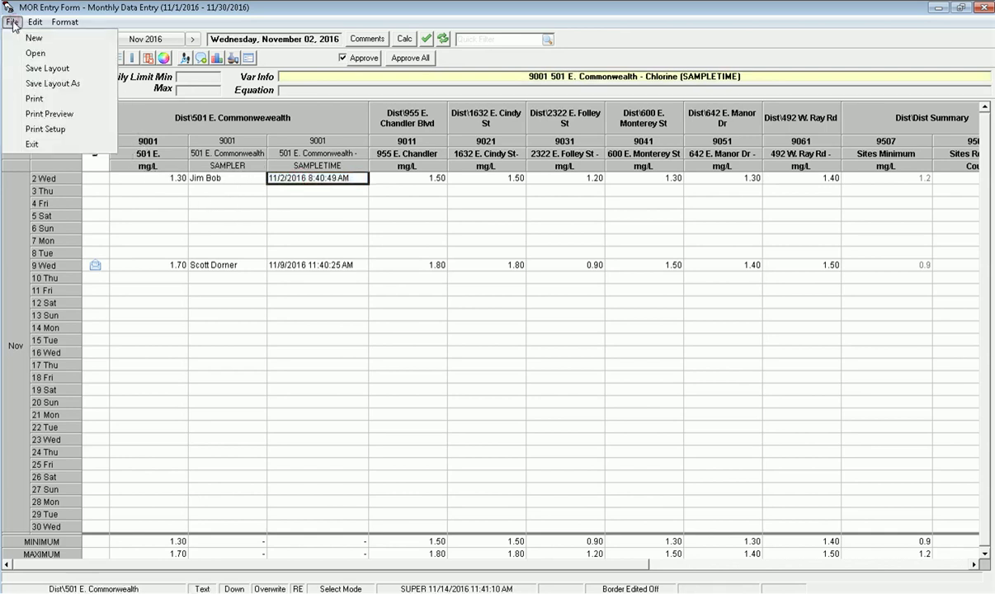
# - Save the MOR Entry Form layout, then reopen the form to verify the new columns persist
pyautogui.click(46, 69)
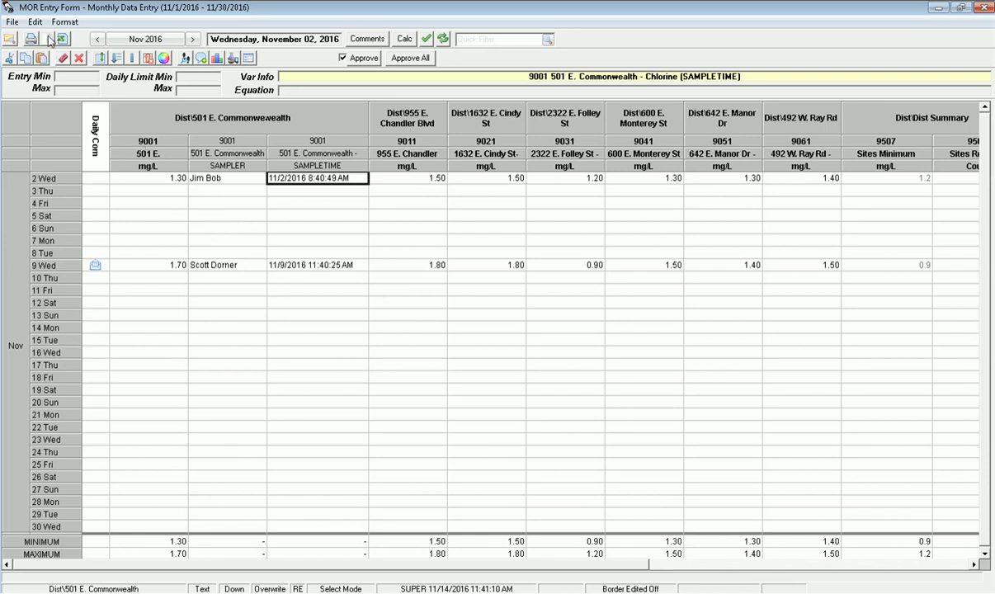
pyautogui.doubleClick(10, 10)
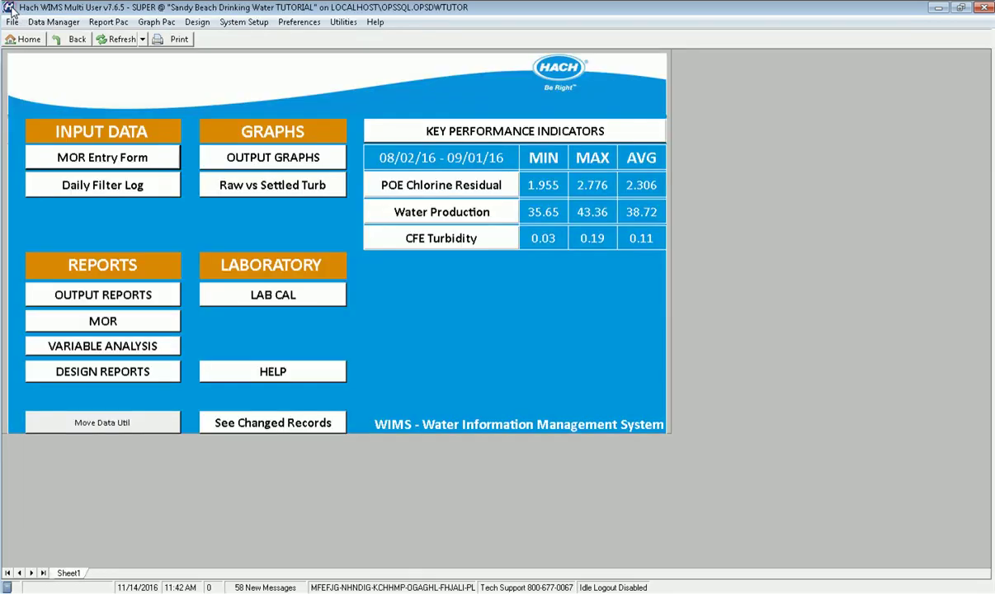
pyautogui.click(110, 159)
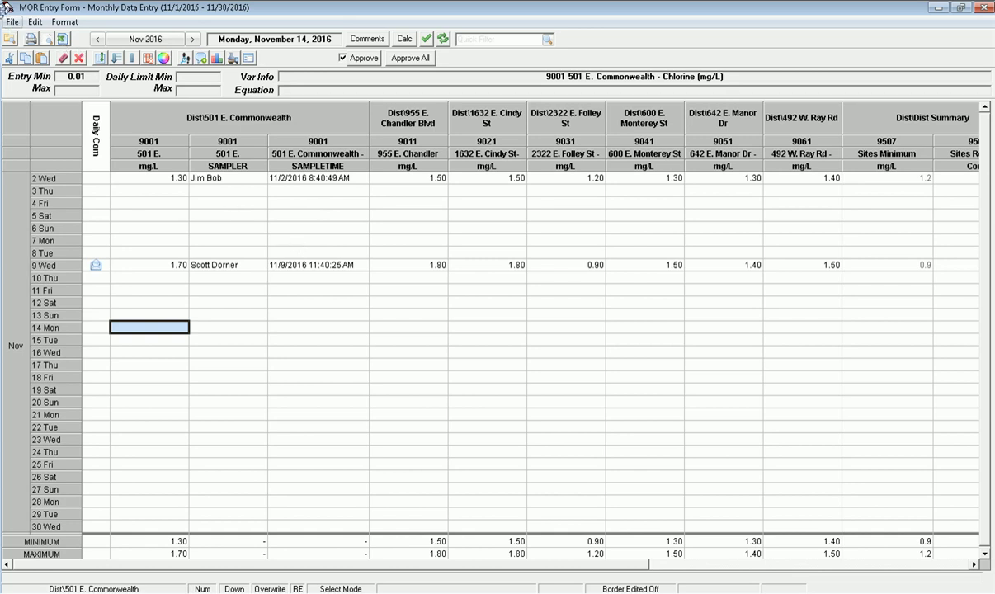
pyautogui.doubleClick(6, 7)
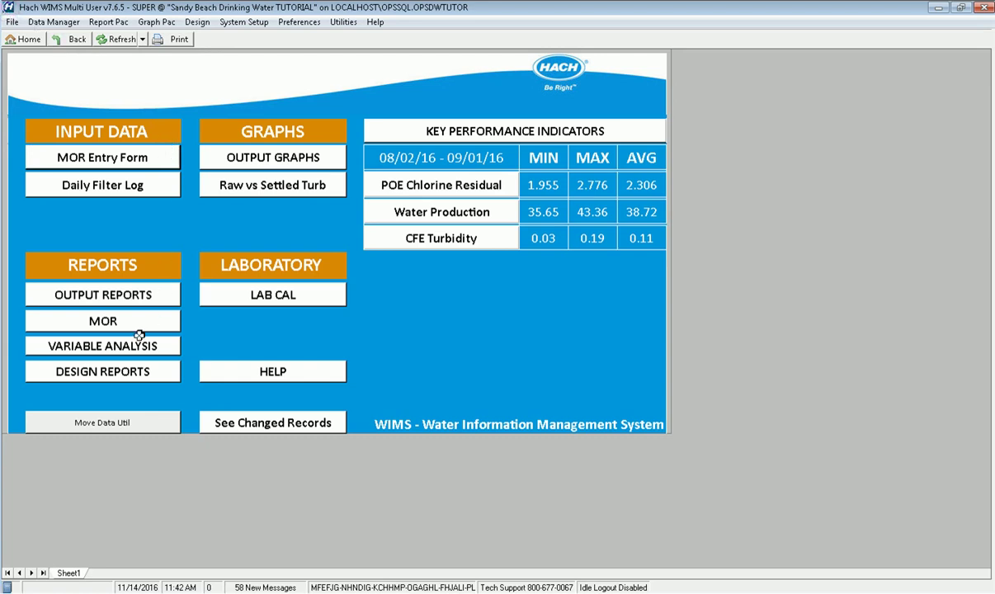
# - Start a new spreadsheet report and place a Locate Daily Values formula in cell B3
pyautogui.click(111, 373)
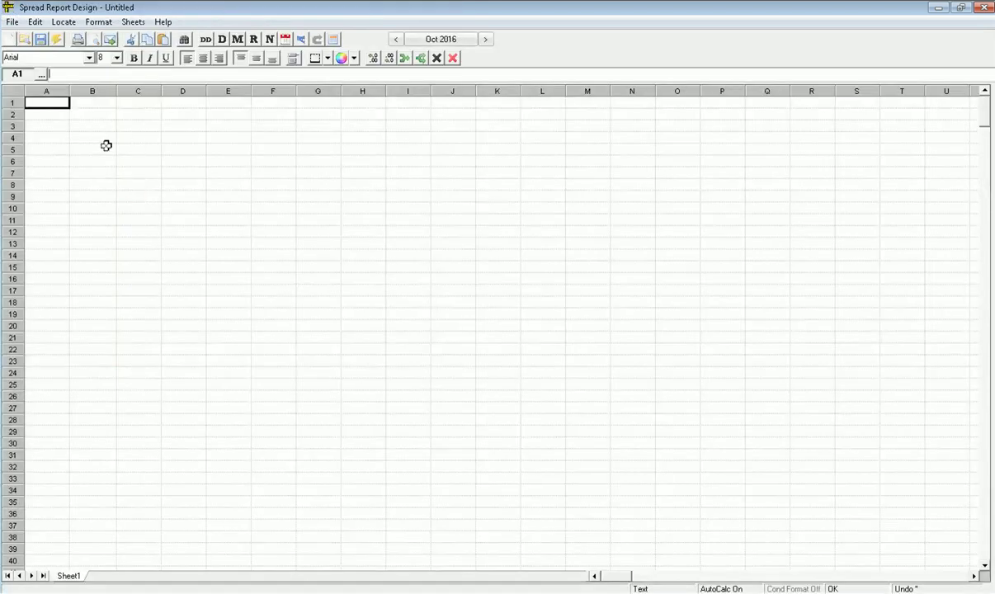
pyautogui.click(89, 125)
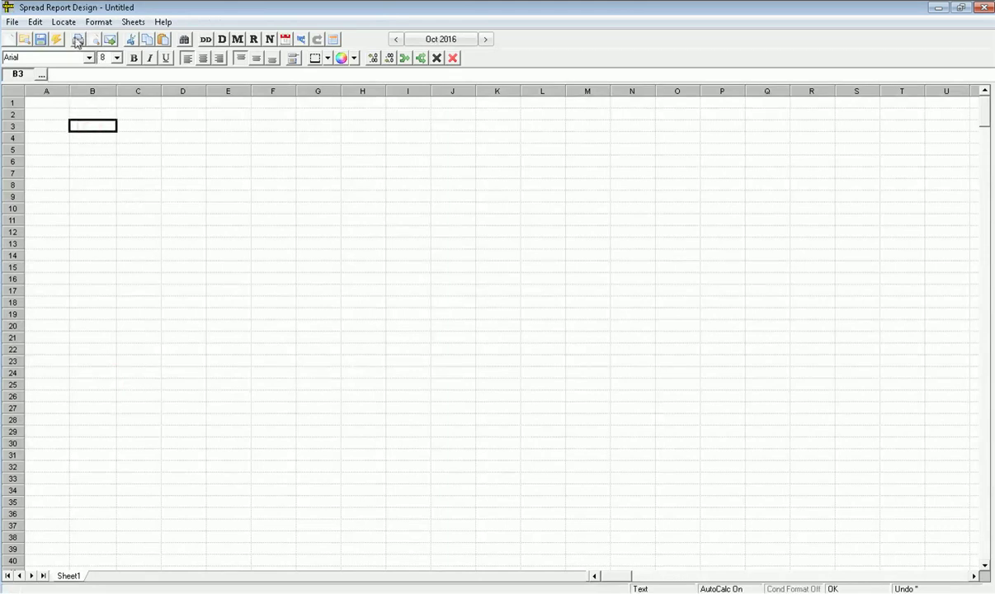
pyautogui.click(65, 23)
pyautogui.click(78, 38)
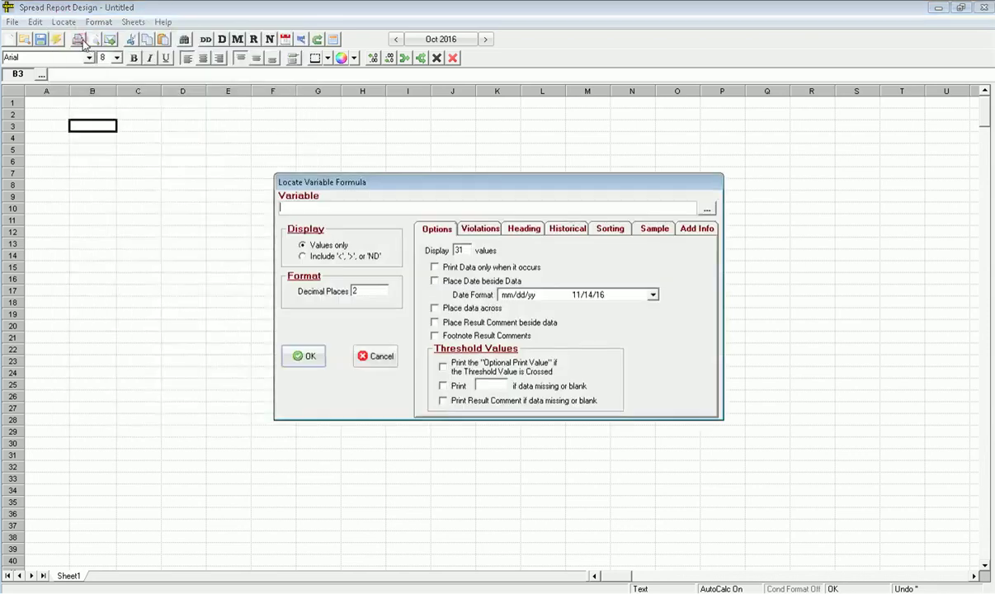
# - Browse the Dist location and choose variable 9001 - 501 E. Commonwealth - Chlorine
pyautogui.click(709, 208)
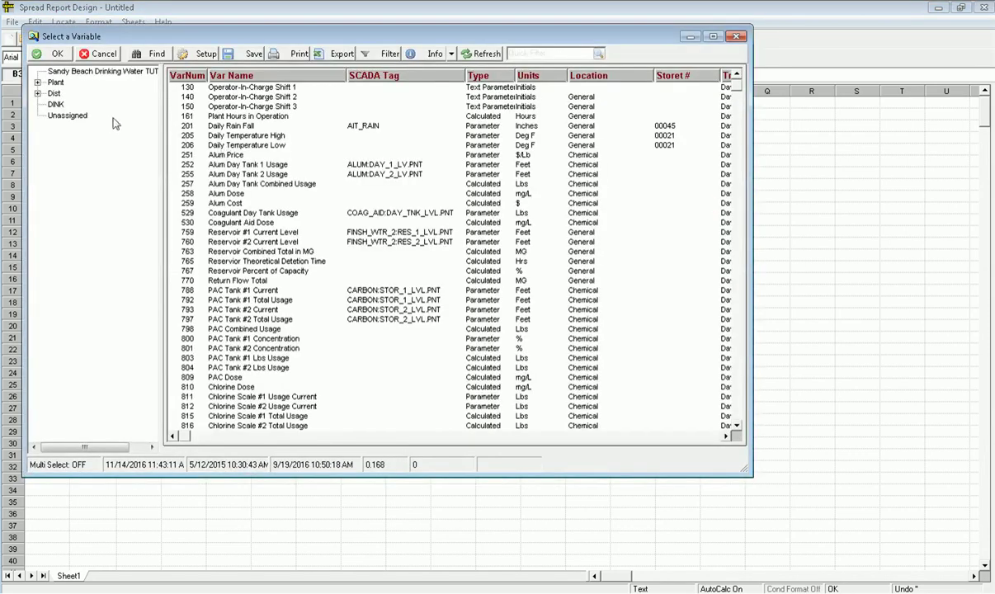
pyautogui.click(56, 95)
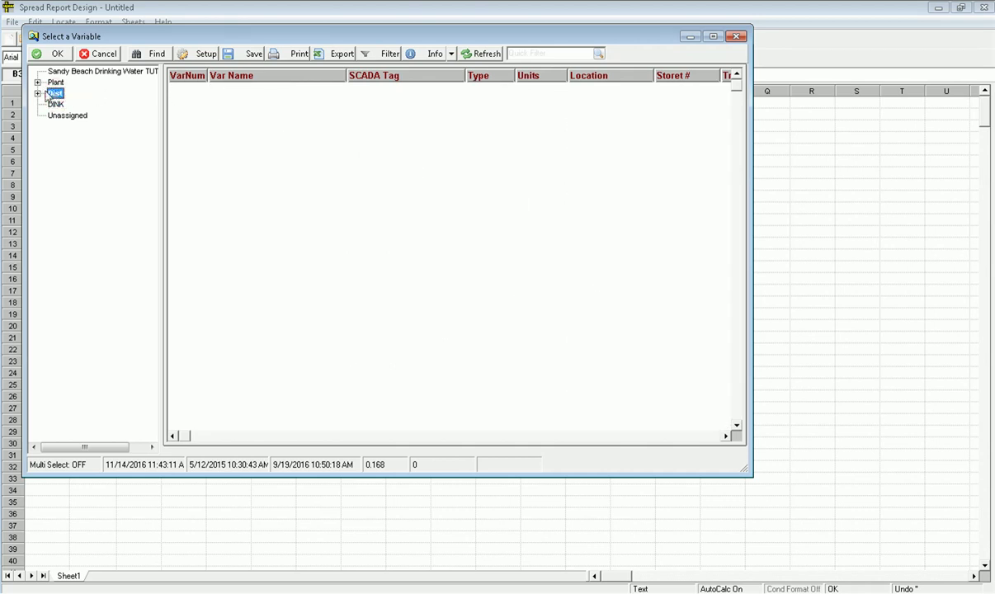
pyautogui.doubleClick(53, 94)
pyautogui.click(213, 289)
pyautogui.scroll(-6, 211, 274)
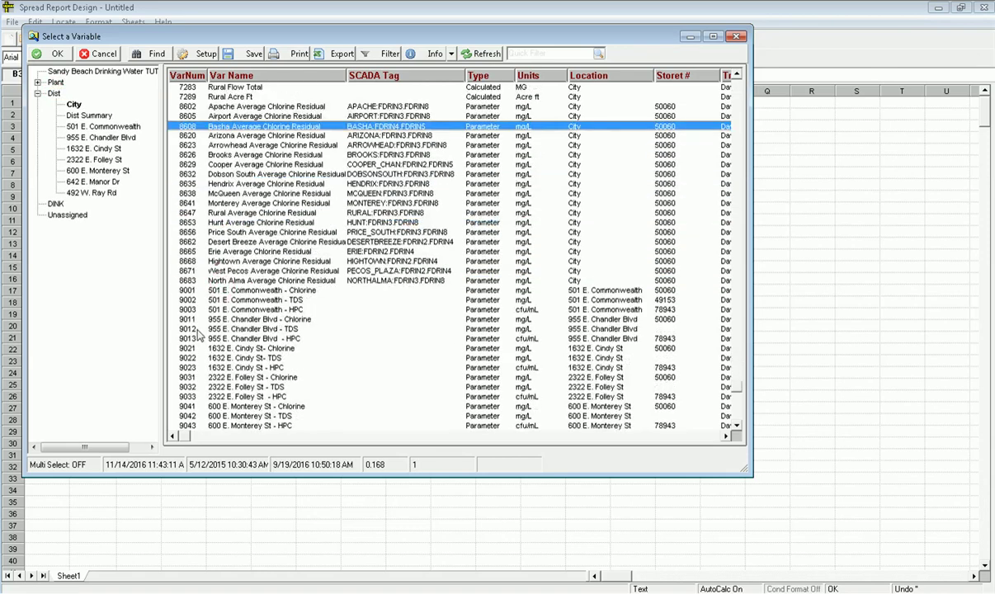
pyautogui.doubleClick(195, 291)
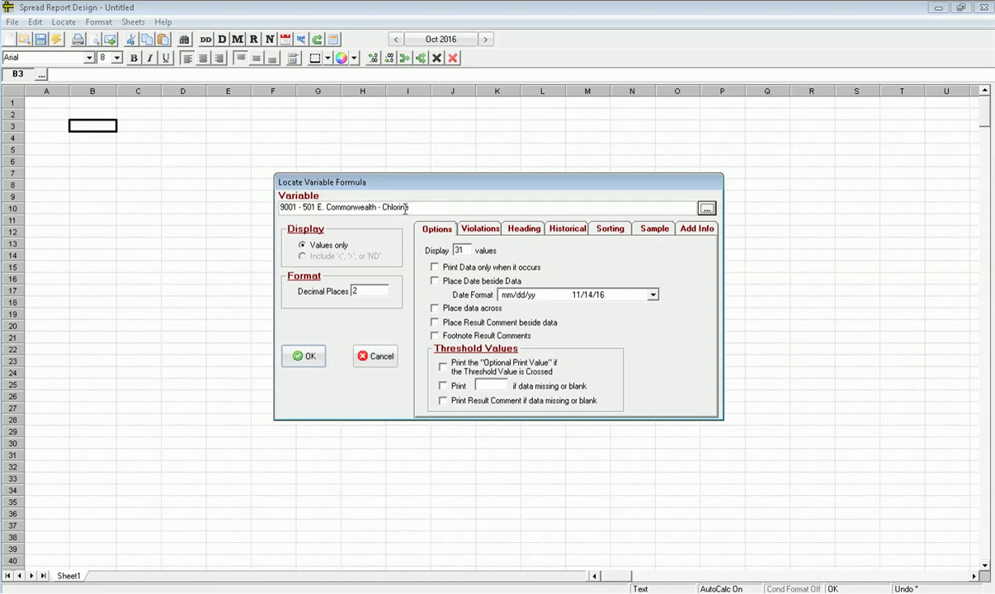
# - Place dates beside the data, with Location Path, Variable Name and Units in the heading
pyautogui.click(435, 281)
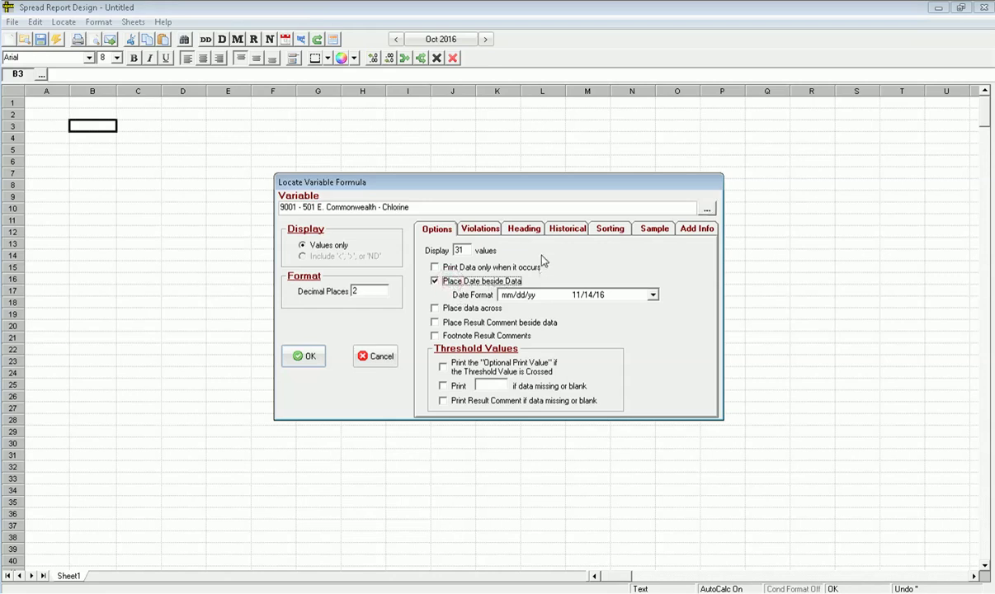
pyautogui.click(521, 230)
pyautogui.click(446, 282)
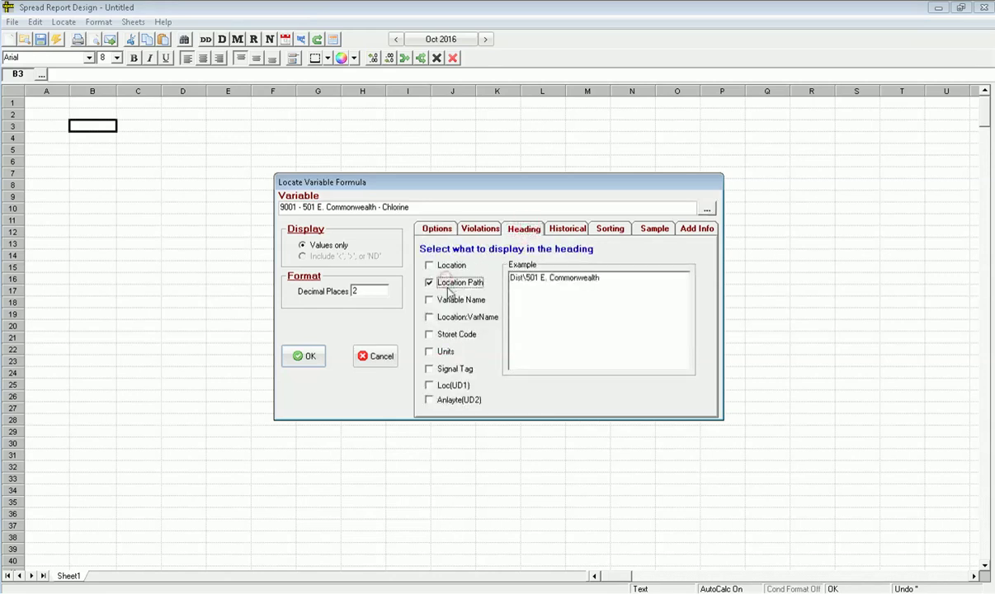
pyautogui.click(446, 300)
pyautogui.click(446, 351)
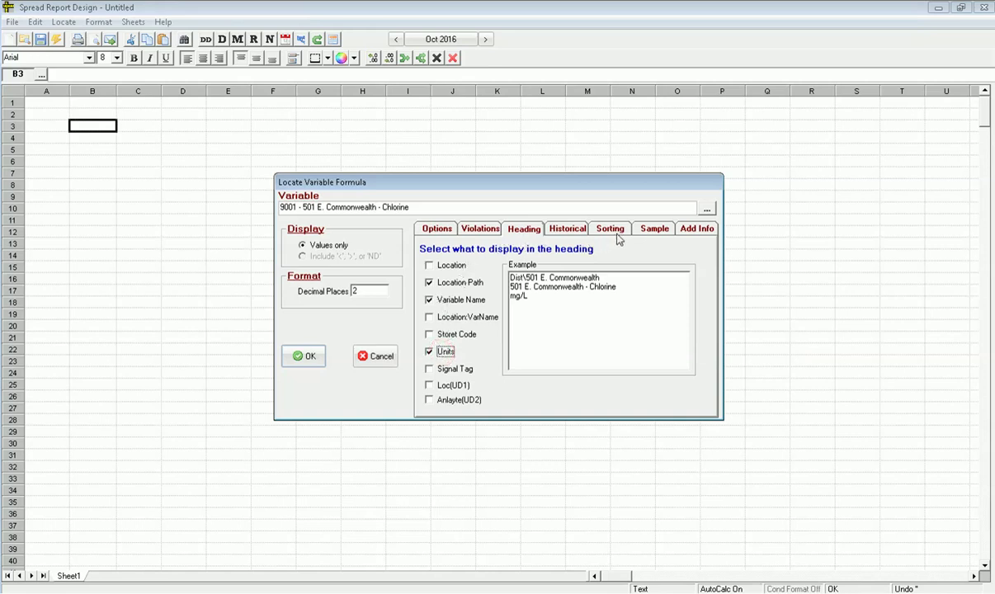
# - Include SAMPLER and SAMPLETIME additional info and place the chlorine values in the sheet
pyautogui.click(696, 231)
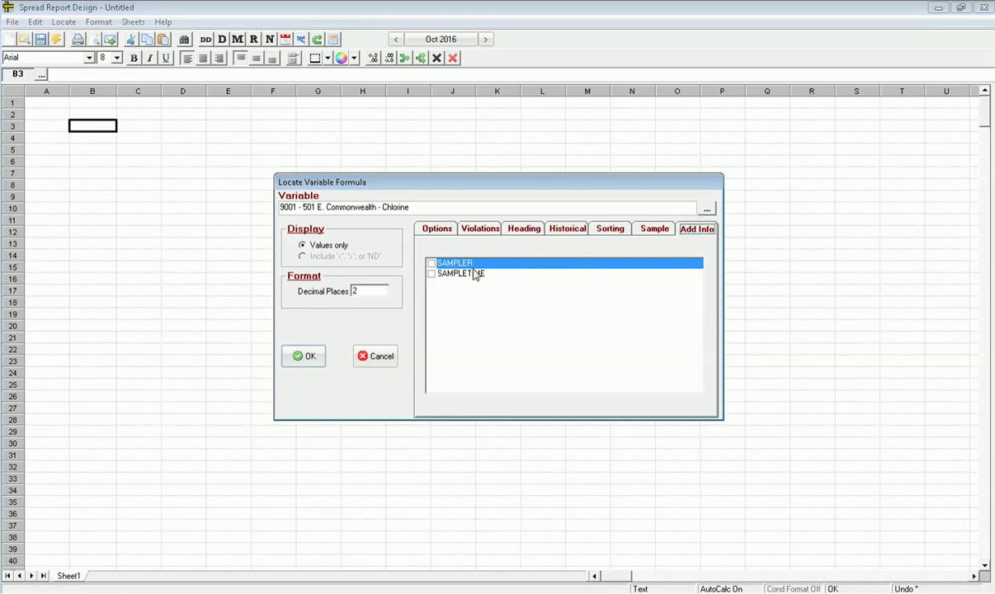
pyautogui.click(431, 262)
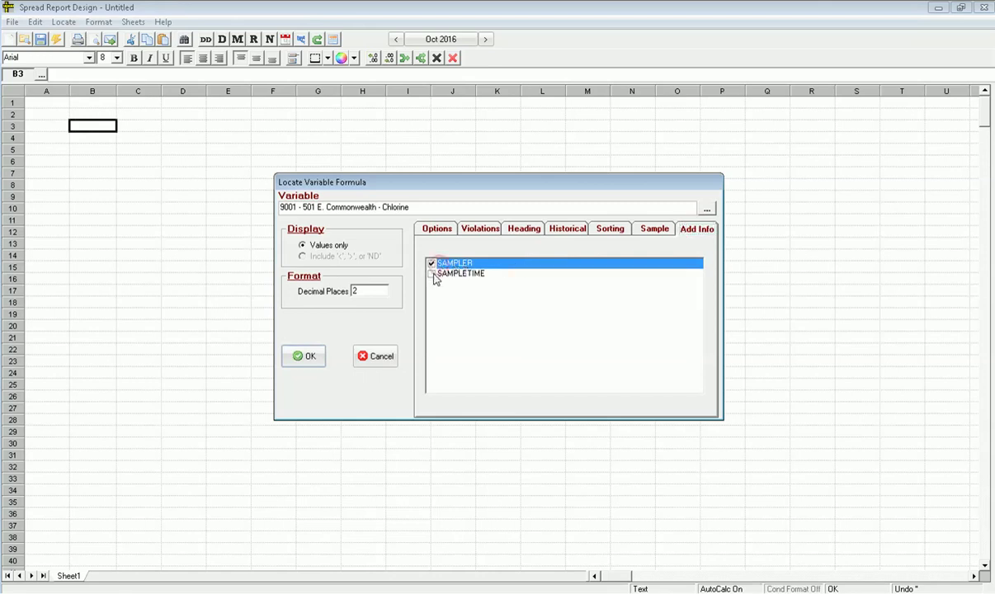
pyautogui.click(431, 274)
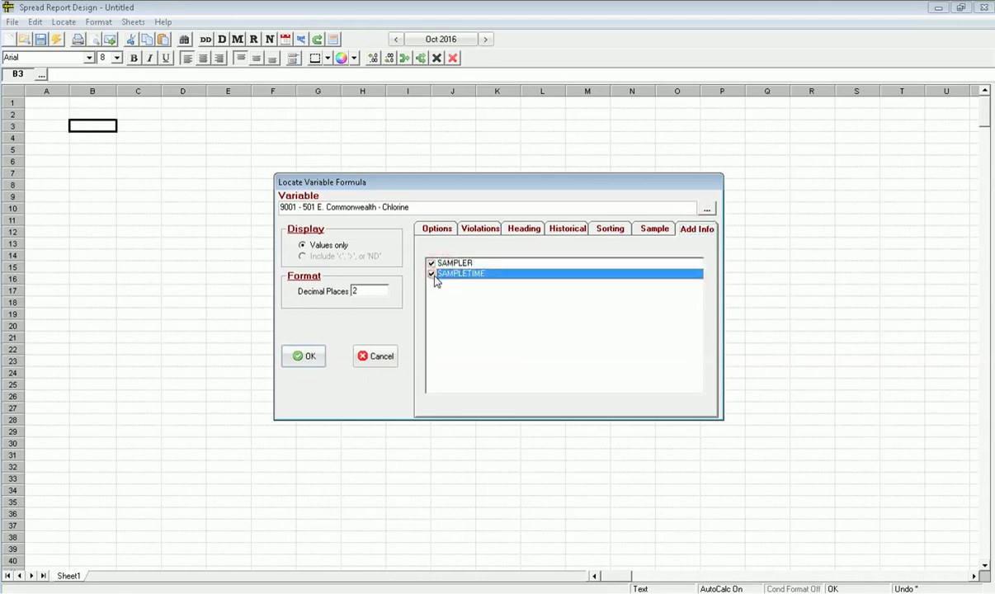
pyautogui.click(301, 357)
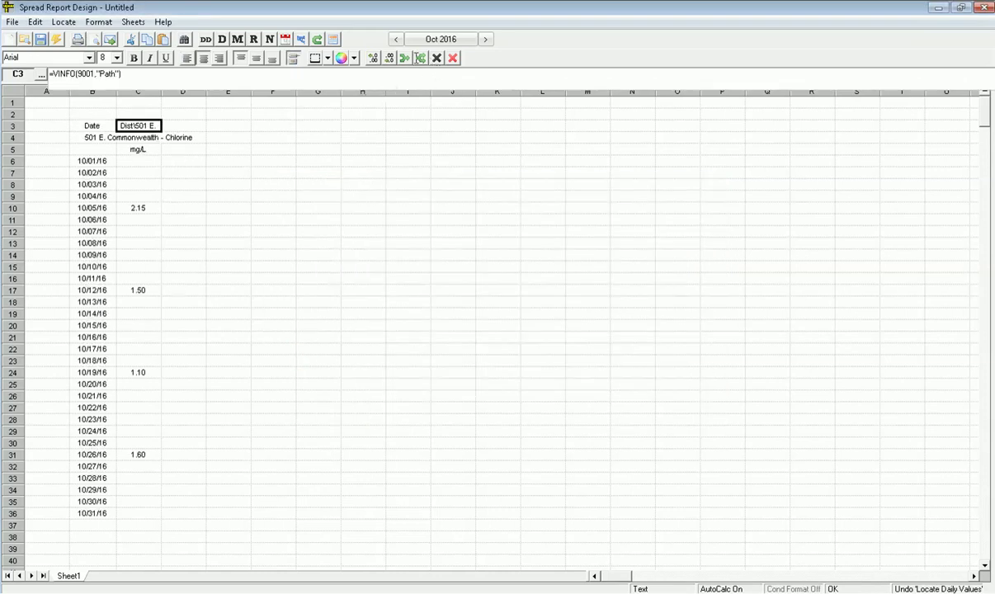
# - Switch to November 2016, widen column E, and inspect the SAMPLER and SAMPLETIME formulas in D7 and E7
pyautogui.click(486, 40)
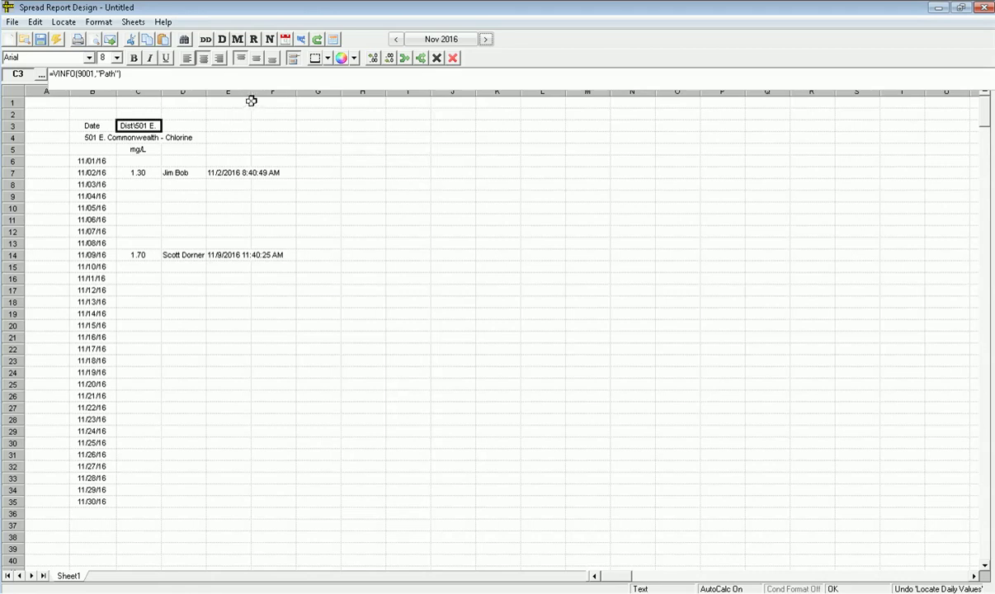
pyautogui.moveTo(250, 92); pyautogui.dragTo(316, 110)
pyautogui.click(177, 172)
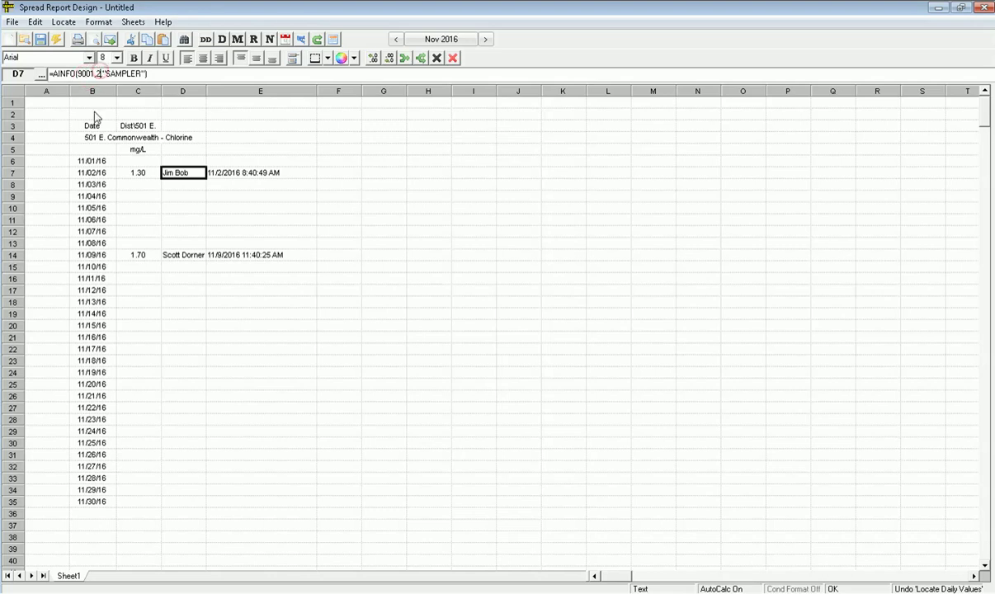
pyautogui.moveTo(111, 73); pyautogui.dragTo(142, 73)
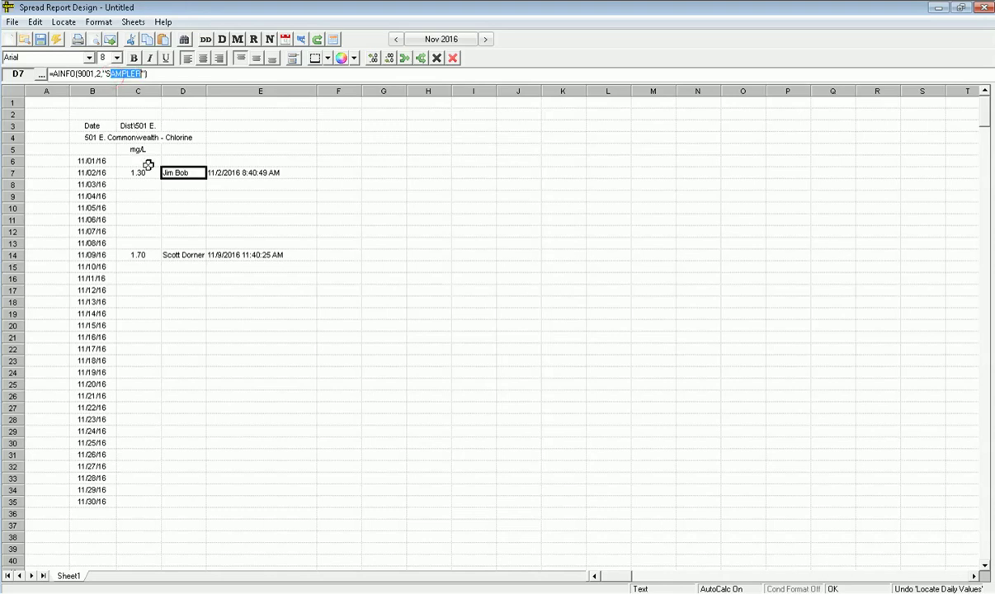
pyautogui.click(234, 175)
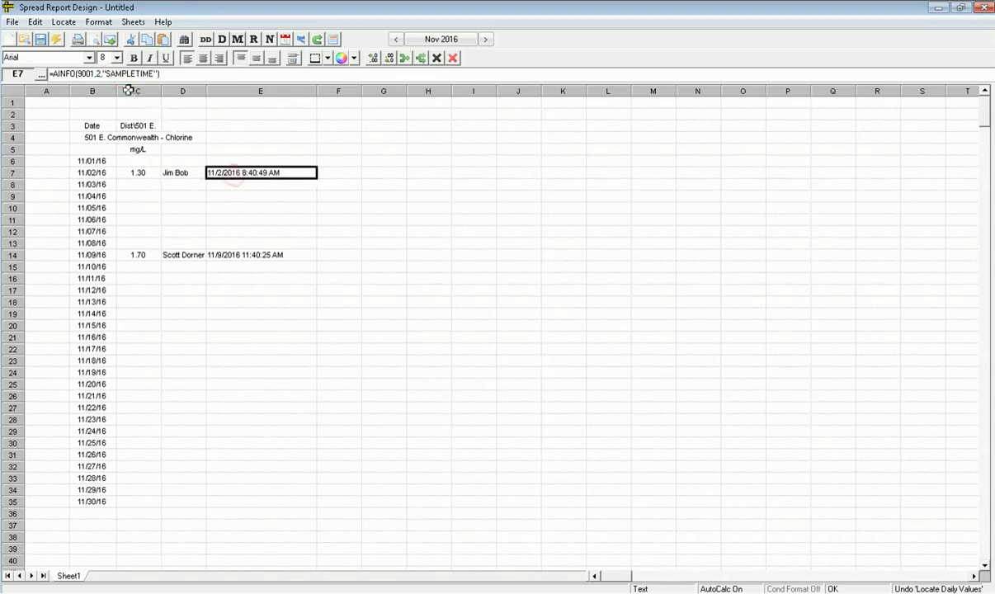